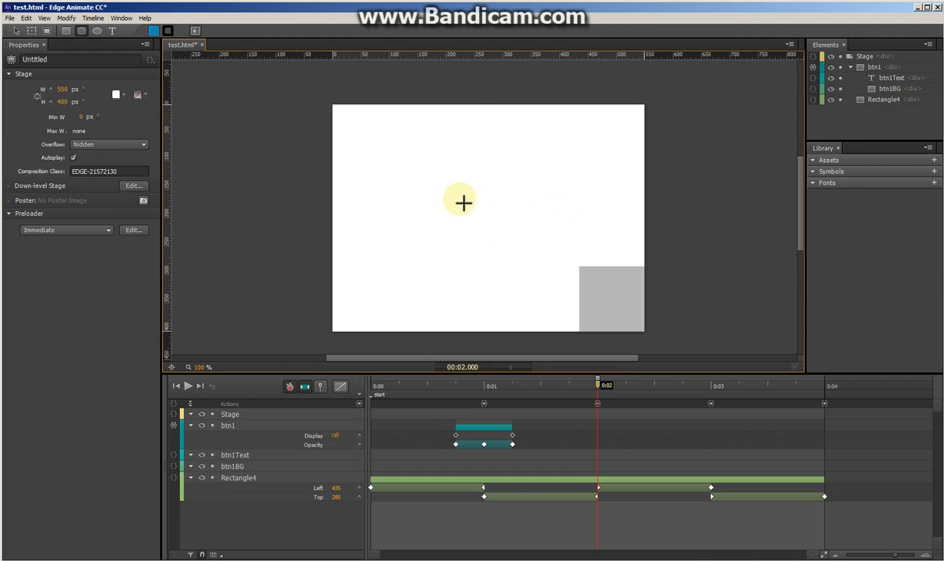
# Draw a rounded rectangle about 161 by 68 px in the middle of the stage and centre the text PLAY ON on it
pyautogui.moveTo(502, 211); pyautogui.dragTo(505, 214)
pyautogui.click(111, 30)
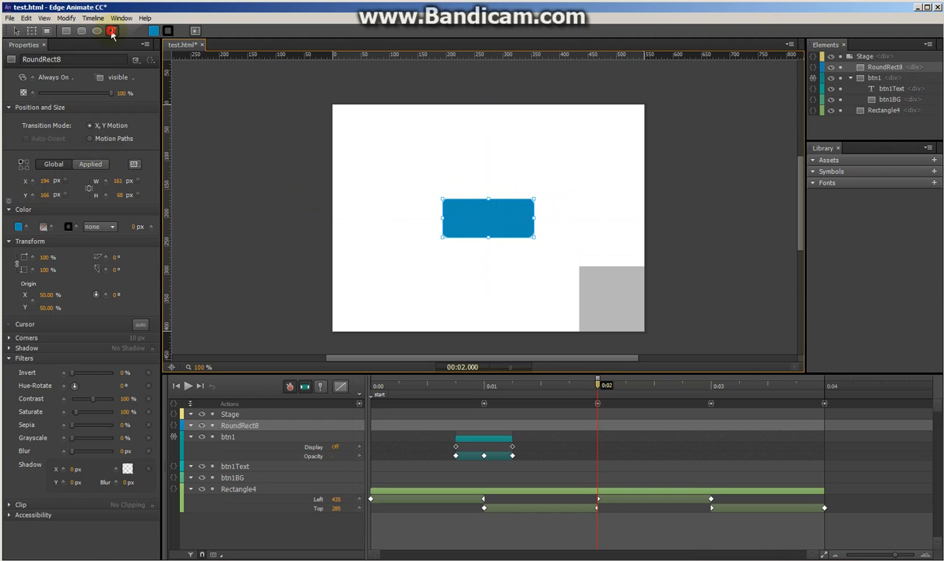
pyautogui.click(468, 168)
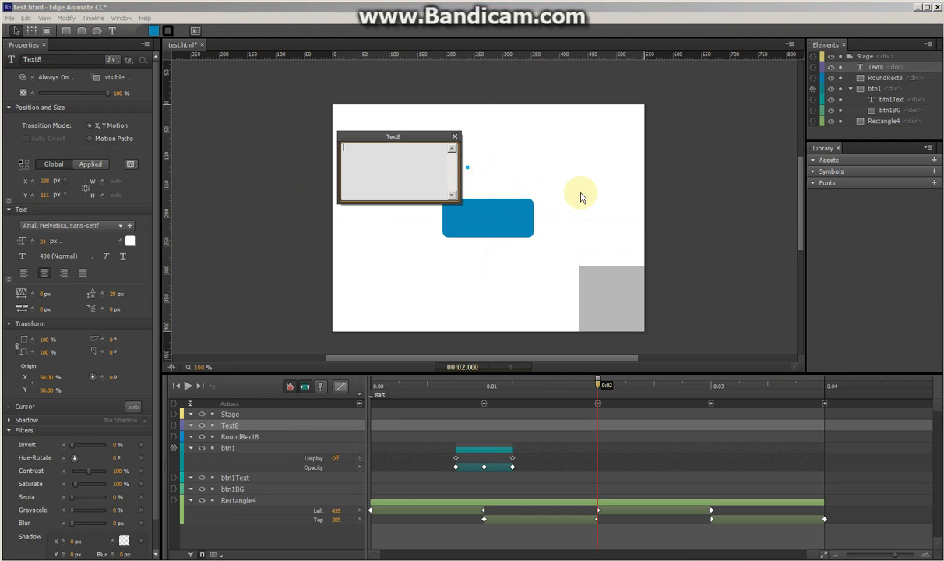
pyautogui.write('PLAY ON')
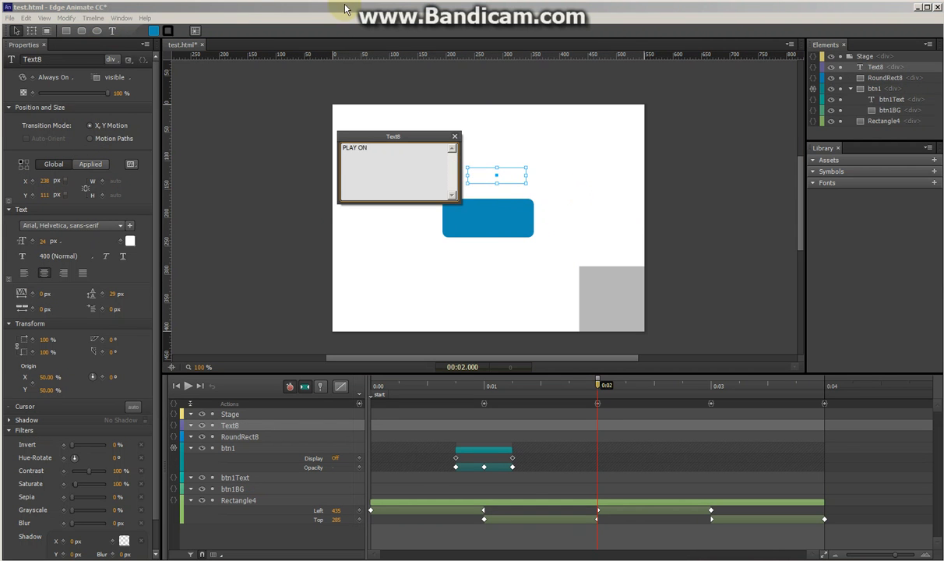
pyautogui.click(344, 133)
pyautogui.click(497, 176)
pyautogui.moveTo(497, 176); pyautogui.dragTo(505, 219)
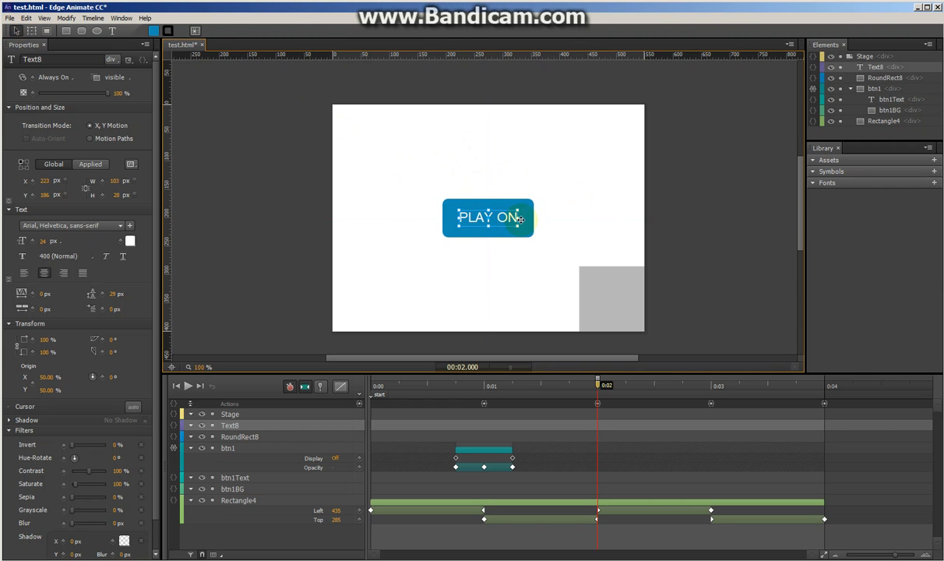
# Convert the PLAY ON text and the rounded rectangle together into a symbol named btn2
pyautogui.keyDown('shift'); pyautogui.click(524, 221); pyautogui.keyUp('shift')
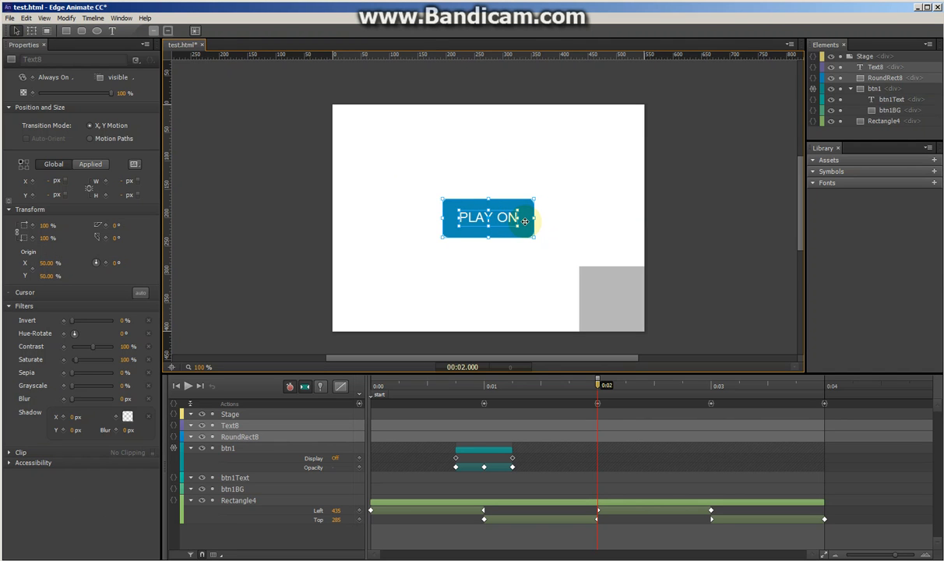
pyautogui.rightClick(525, 221)
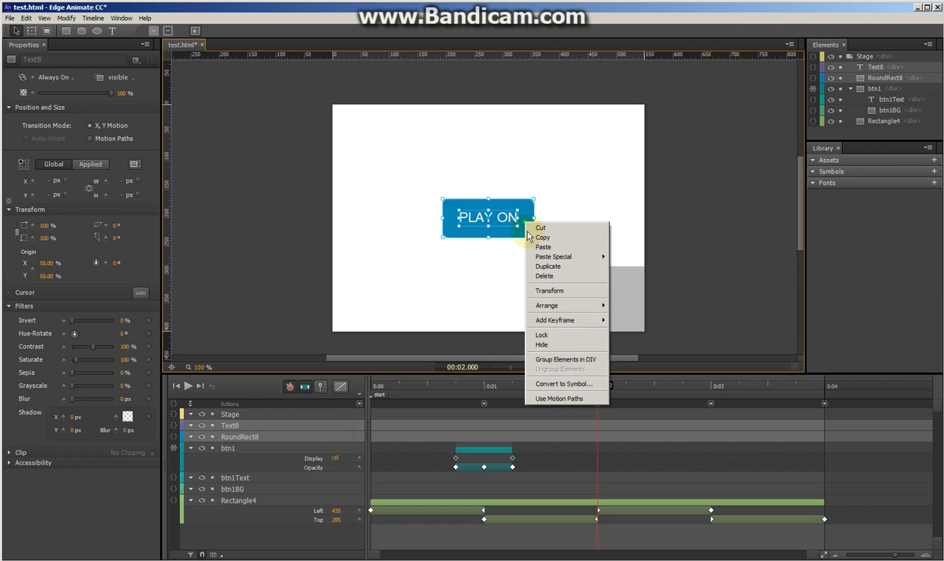
pyautogui.click(577, 385)
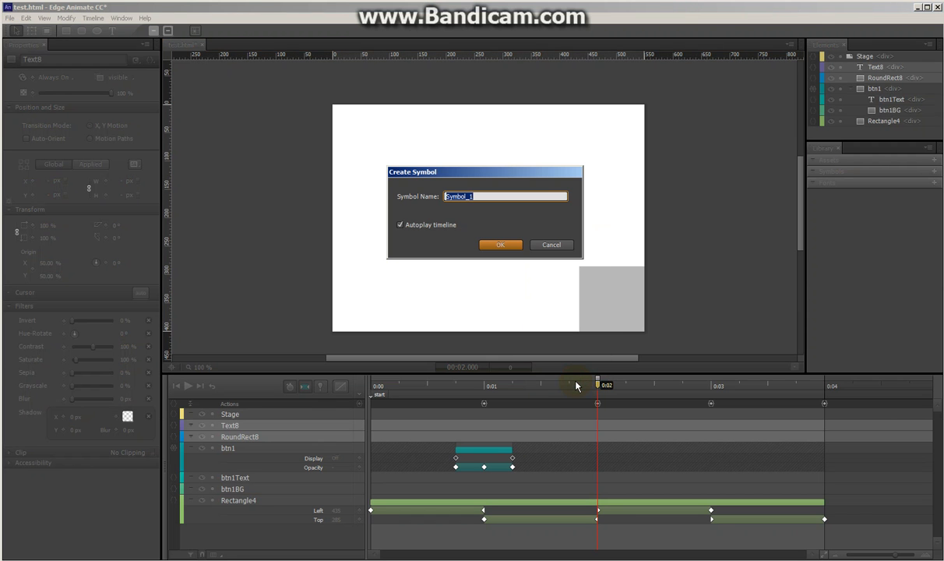
pyautogui.write('btn2')
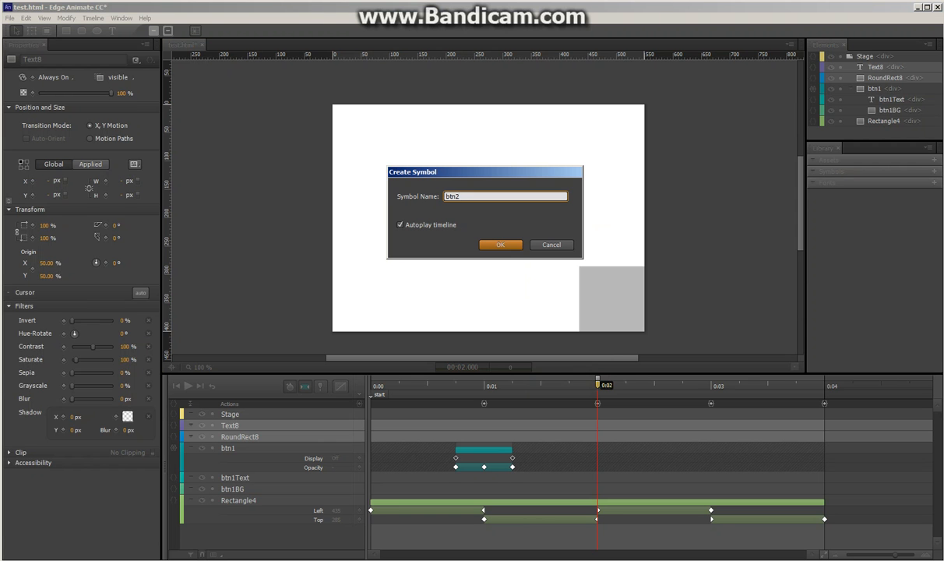
pyautogui.press('Return')
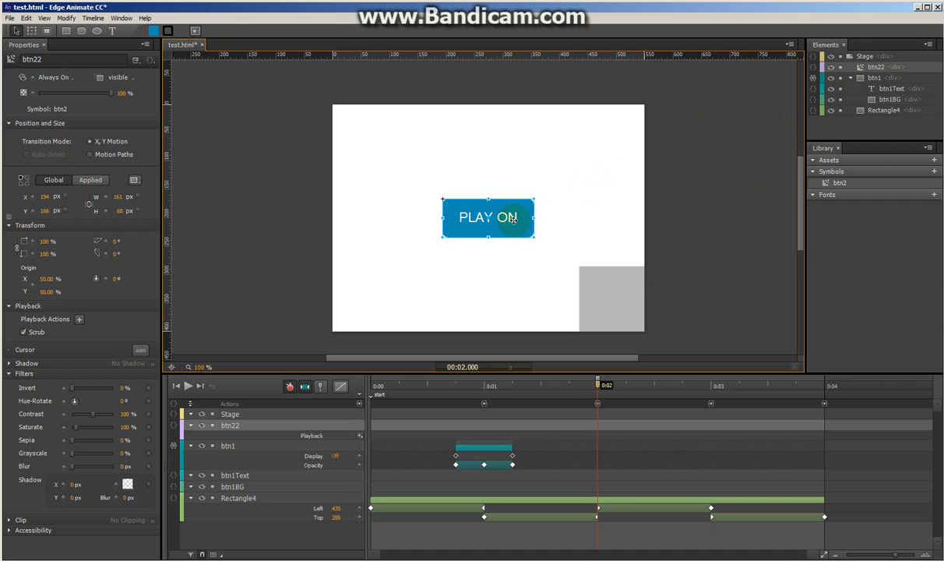
# Open the btn2 symbol for editing, with its playhead at 0:00 and the PLAY ON text selected
pyautogui.click(884, 69)
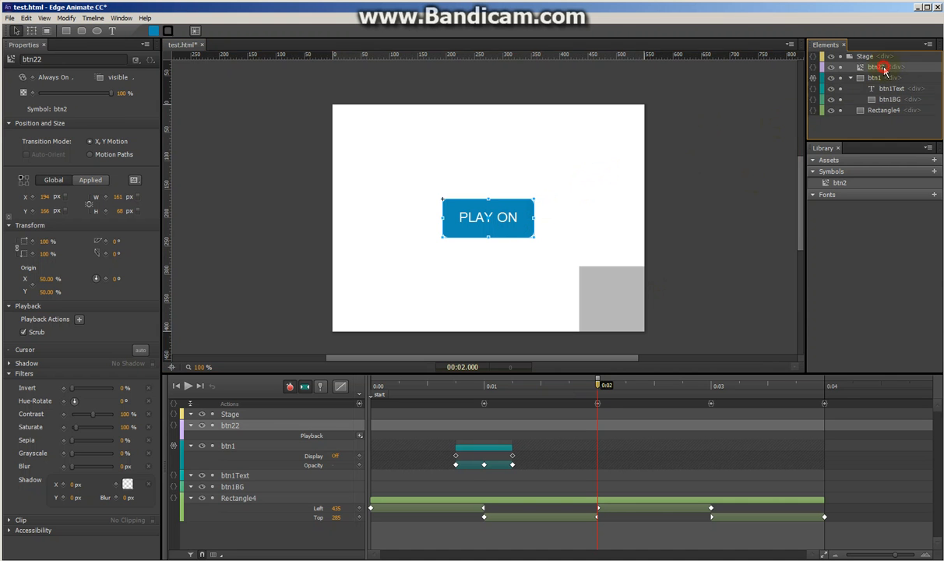
pyautogui.doubleClick(884, 69)
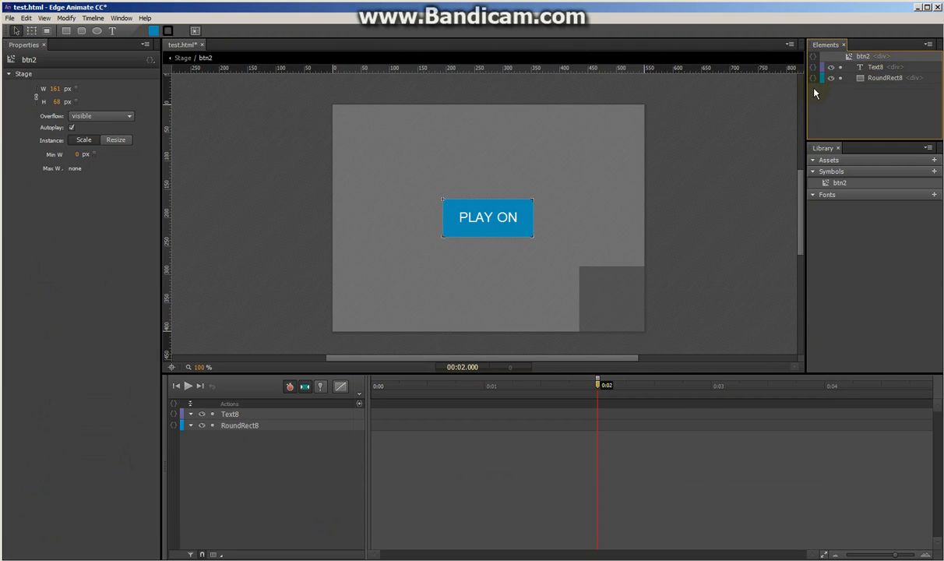
pyautogui.click(494, 180)
pyautogui.click(492, 219)
pyautogui.keyDown('shift'); pyautogui.click(527, 220); pyautogui.keyUp('shift')
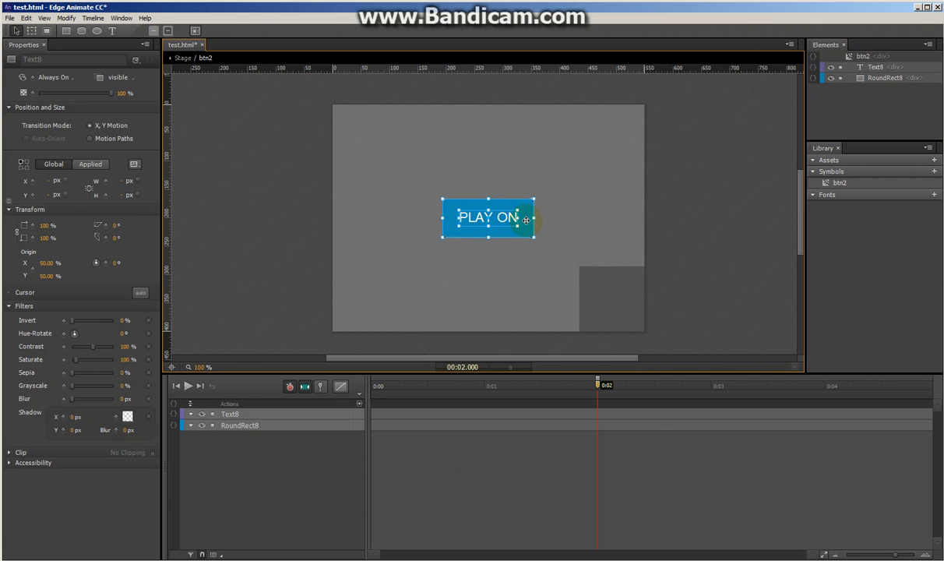
pyautogui.moveTo(446, 385); pyautogui.dragTo(362, 389)
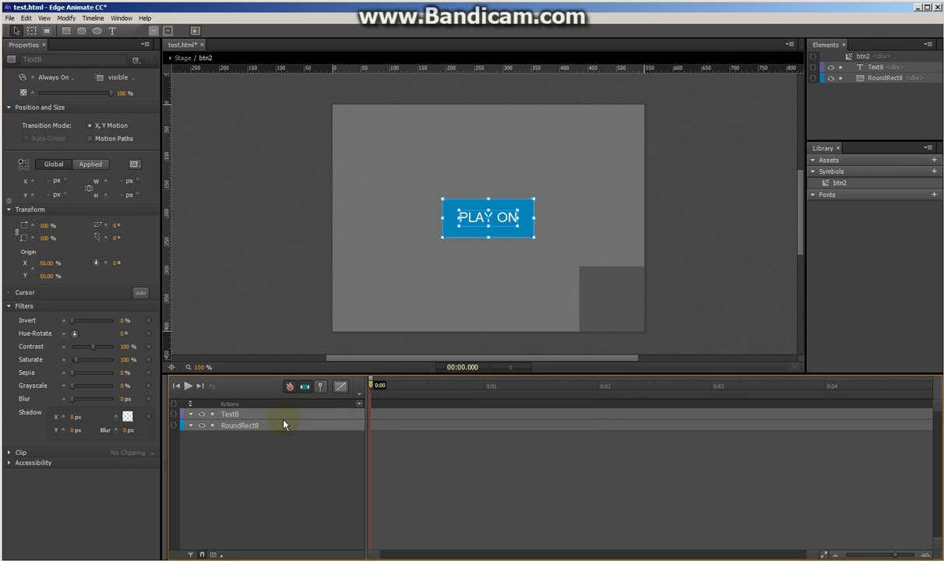
pyautogui.click(534, 235)
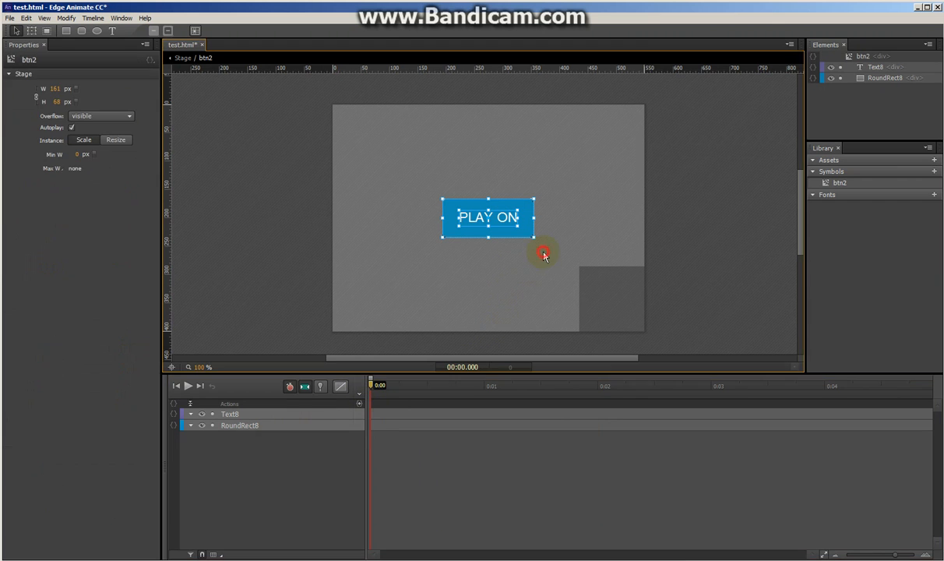
pyautogui.click(504, 221)
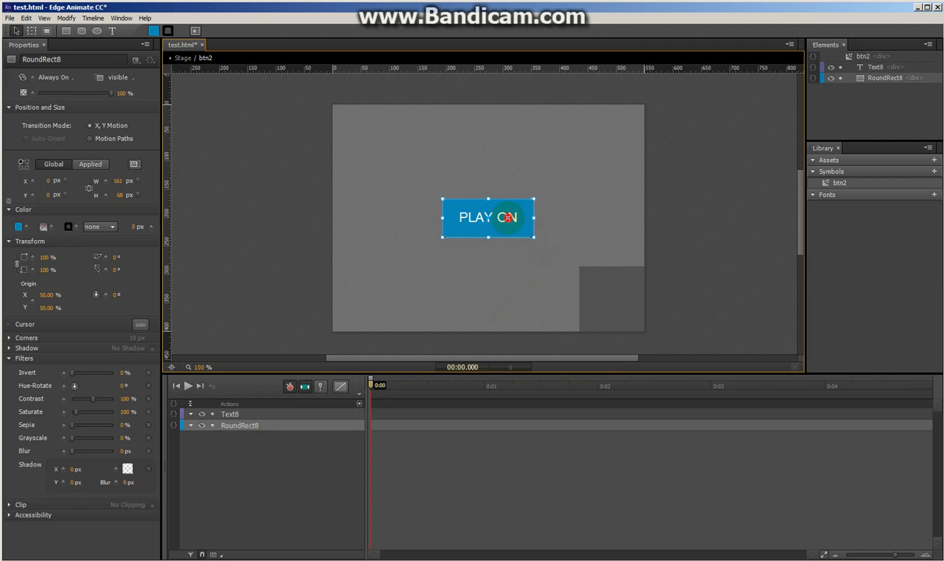
pyautogui.click(507, 217)
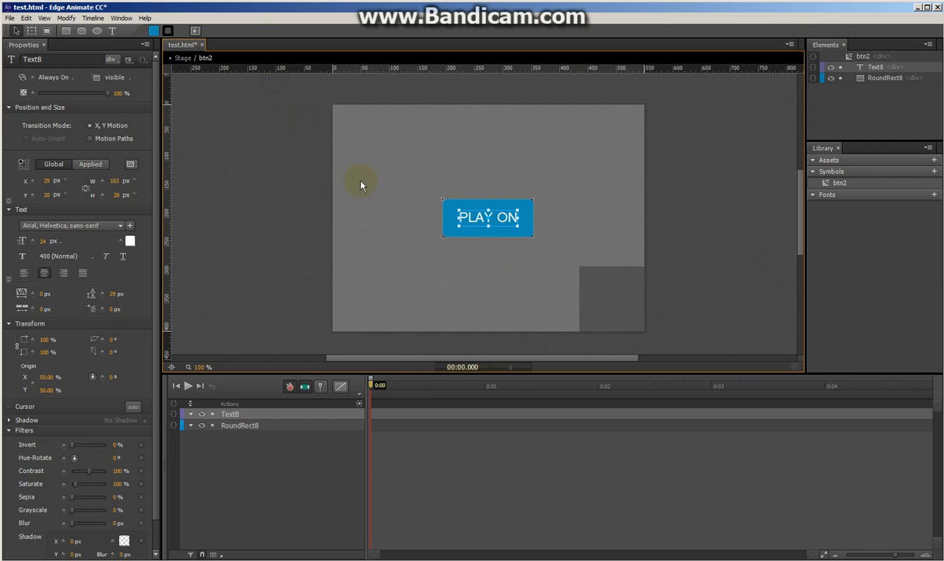
# Insert a timeline label named over at 0:00 in the btn2 symbol
pyautogui.click(92, 18)
pyautogui.click(117, 131)
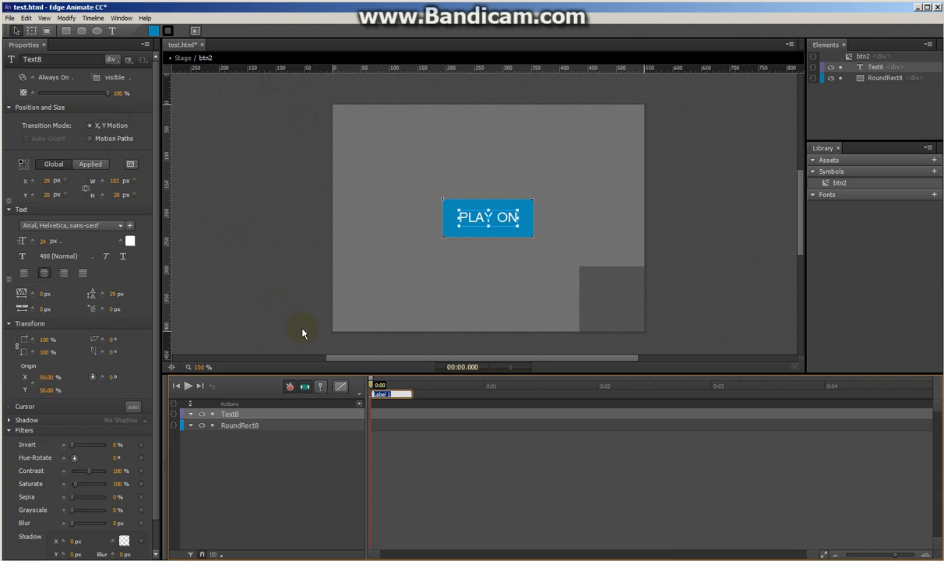
pyautogui.write('over')
pyautogui.press('Return')
# Insert a timeline label named out at 0:00.750
pyautogui.click(455, 385)
pyautogui.hotkey('ctrl', 'l')
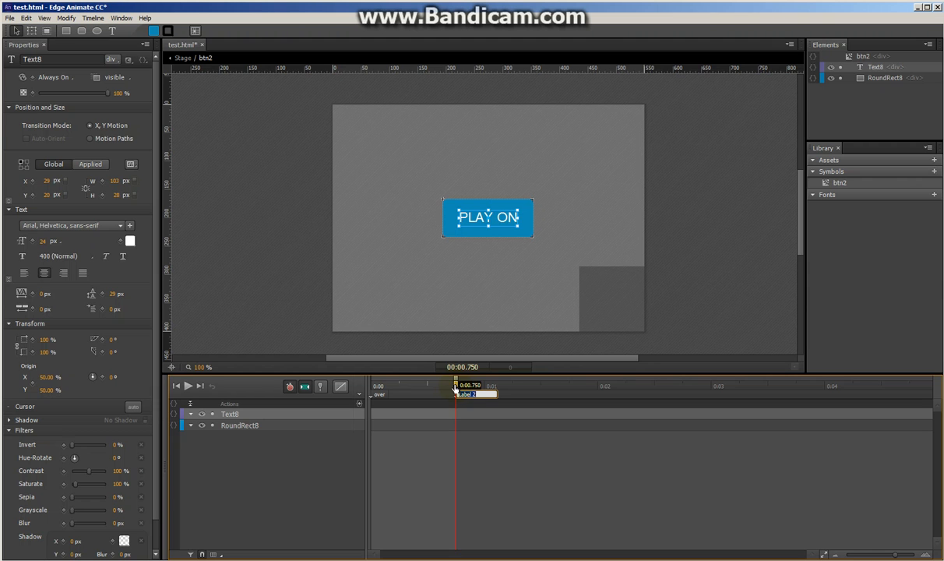
pyautogui.write('out')
pyautogui.press('Return')
# Add a stop trigger at 0:00.250 on the symbol timeline and copy it to 0:01
pyautogui.moveTo(456, 387); pyautogui.dragTo(400, 392)
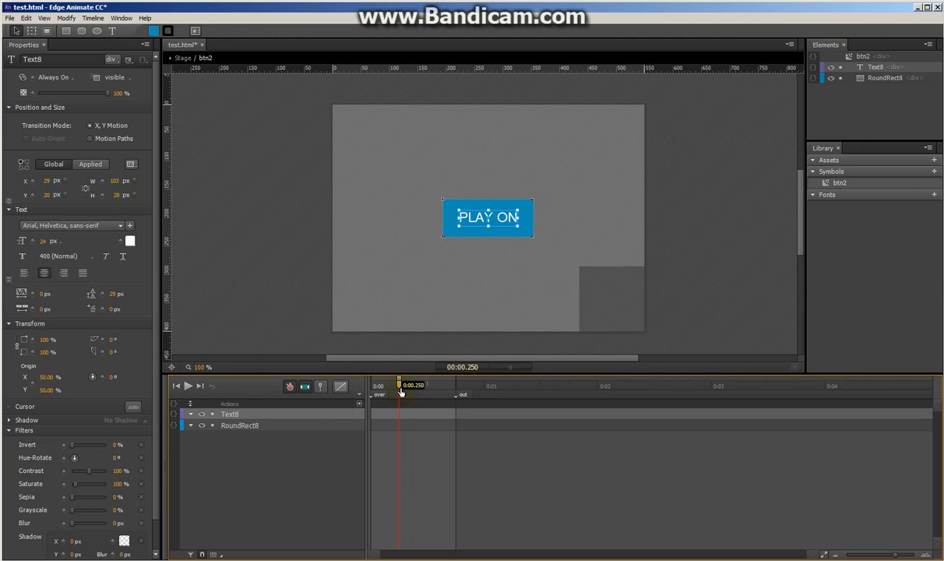
pyautogui.click(359, 405)
pyautogui.click(538, 349)
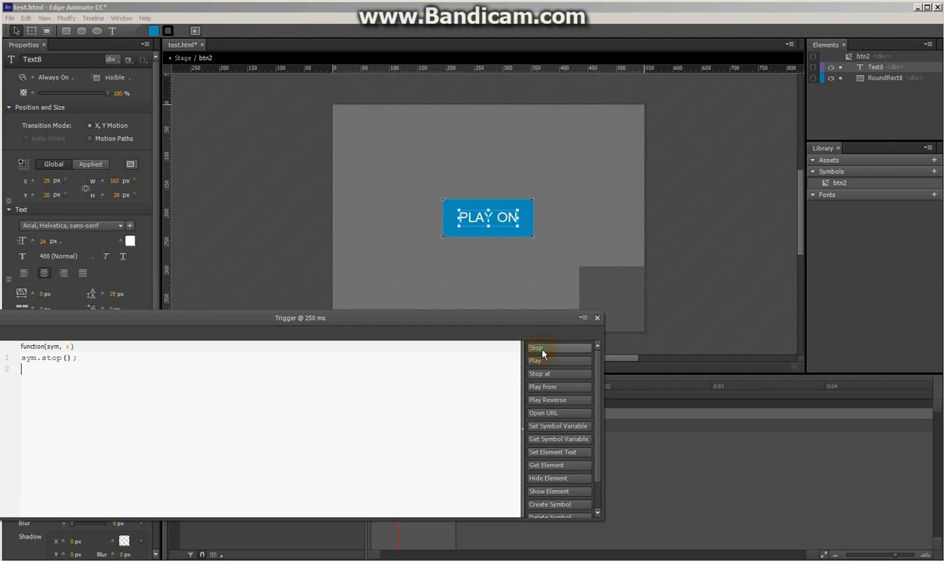
pyautogui.click(597, 317)
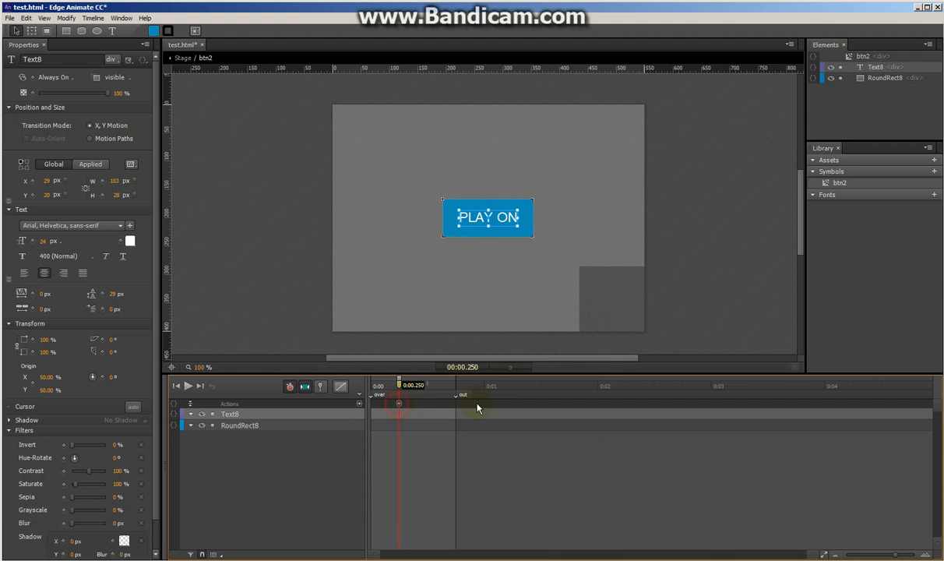
pyautogui.moveTo(502, 385); pyautogui.dragTo(486, 404)
pyautogui.moveTo(419, 386); pyautogui.dragTo(482, 391)
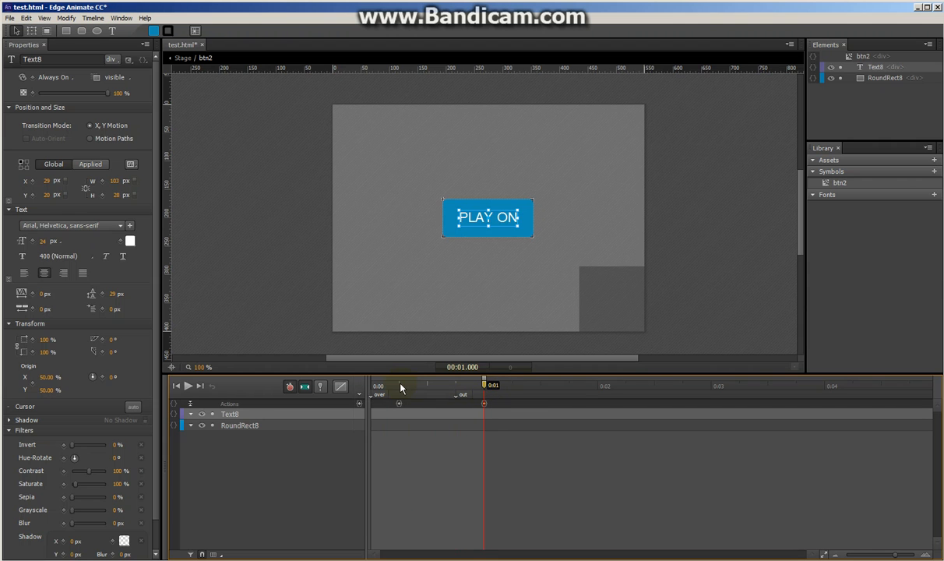
# Add starting keyframes at 0:00 for the text color of PLAY ON and the background color of the rounded rectangle
pyautogui.click(372, 386)
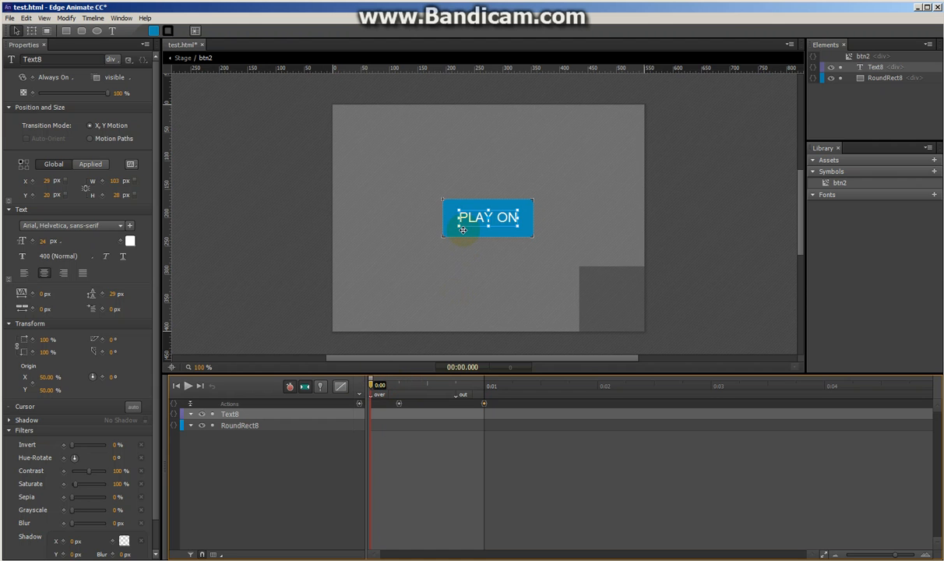
pyautogui.click(121, 242)
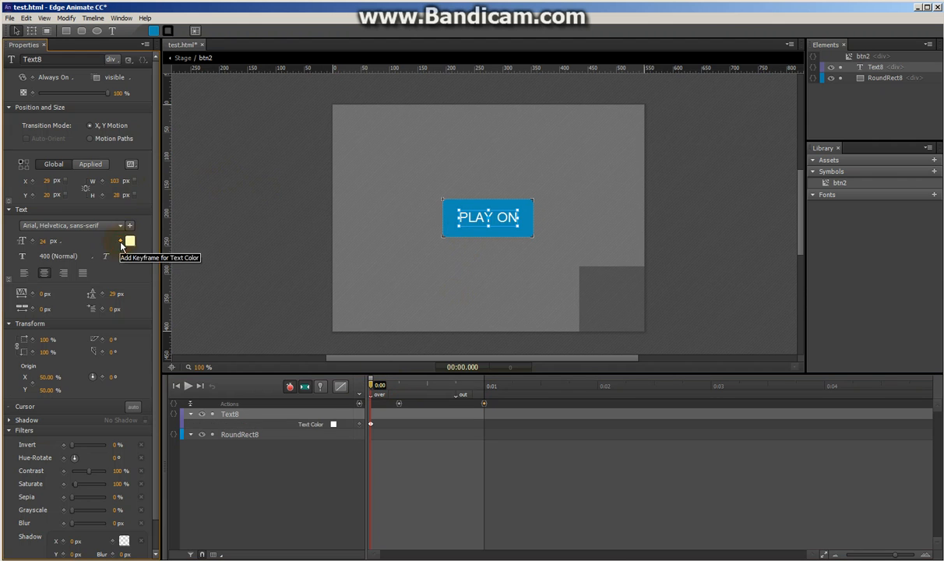
pyautogui.click(442, 201)
pyautogui.click(27, 227)
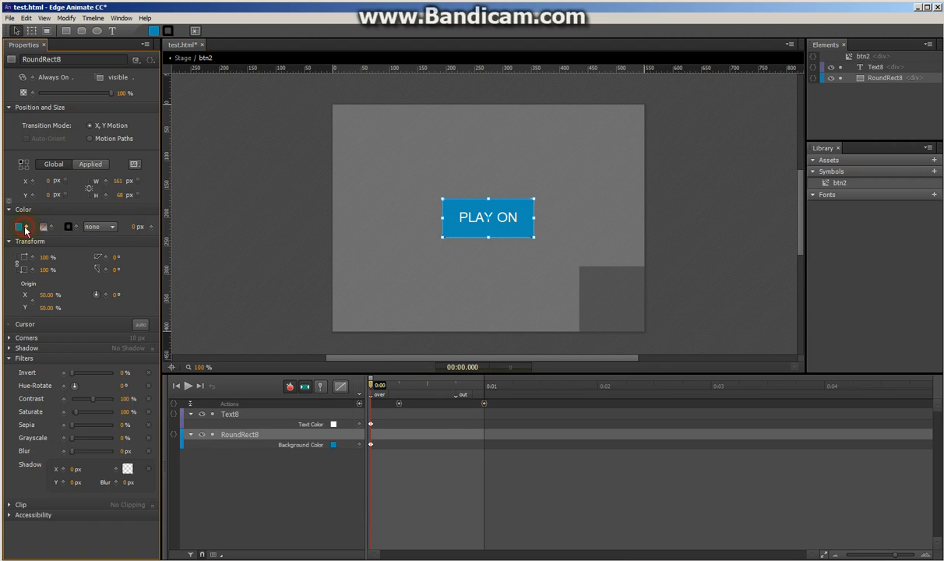
# At 0:00.250, set the rounded rectangle's background color to dark blue, rgba(10,76,98,1.00)
pyautogui.moveTo(376, 389); pyautogui.dragTo(400, 389)
pyautogui.click(18, 227)
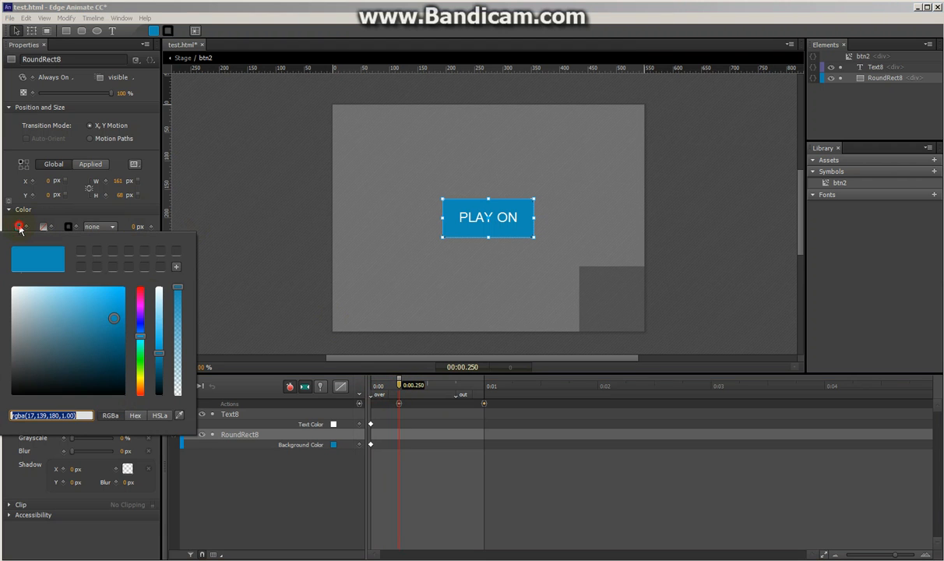
pyautogui.click(116, 340)
pyautogui.moveTo(115, 339); pyautogui.dragTo(112, 357)
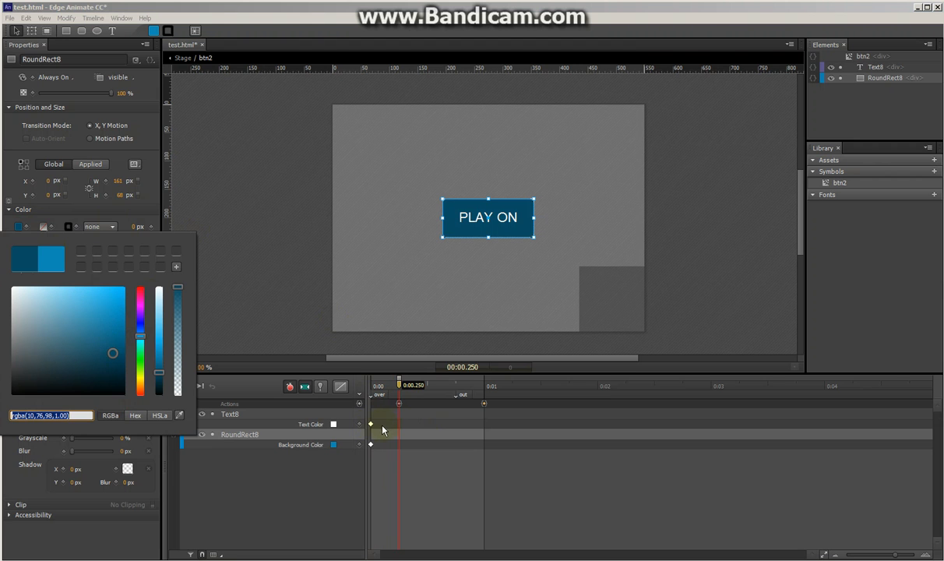
pyautogui.click(220, 282)
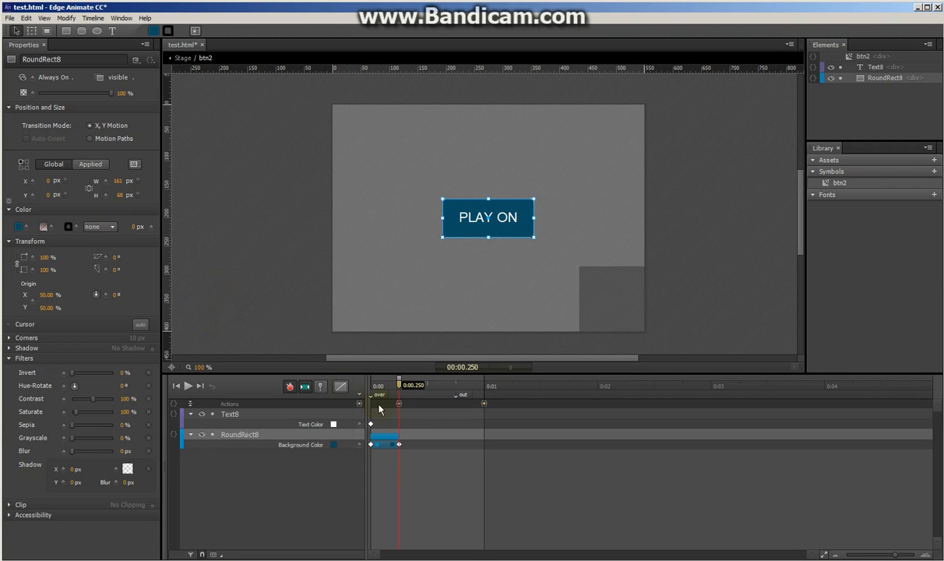
# At 0:00.250, set the PLAY ON text color to light yellow, rgba(253,246,138,1.00)
pyautogui.click(230, 413)
pyautogui.click(130, 242)
pyautogui.moveTo(173, 388); pyautogui.dragTo(173, 394)
pyautogui.moveTo(106, 334); pyautogui.dragTo(95, 302)
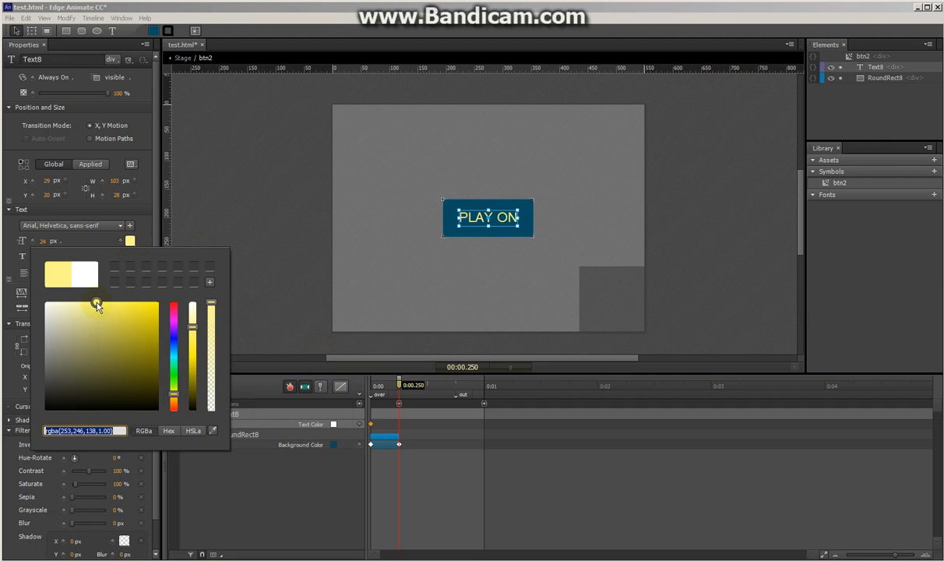
pyautogui.click(421, 433)
pyautogui.moveTo(400, 387)
pyautogui.mouseDown()
pyautogui.moveTo(348, 395)
pyautogui.moveTo(398, 398)
pyautogui.mouseUp()
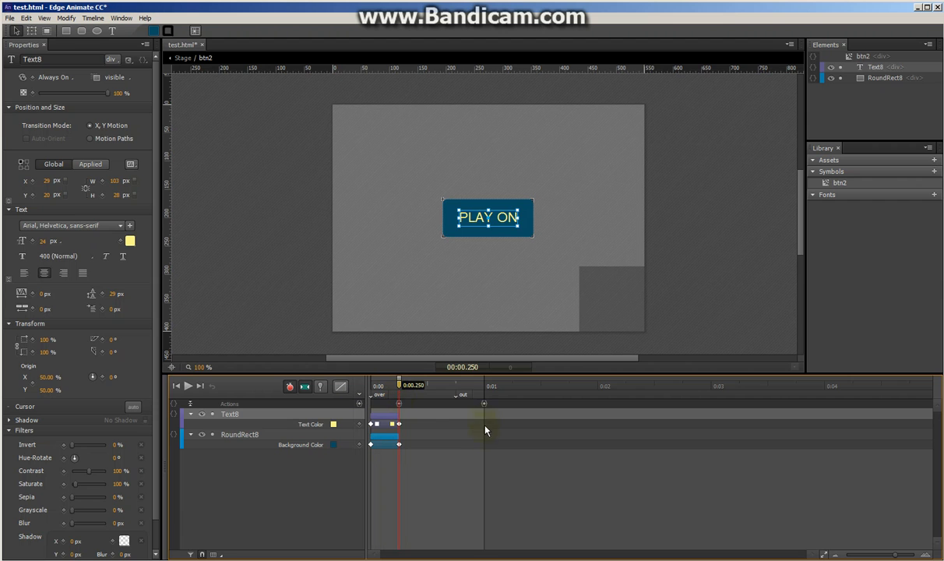
# Copy the text color and background color keyframes from 0:00.250 to the out label at 0:00.750
pyautogui.click(455, 385)
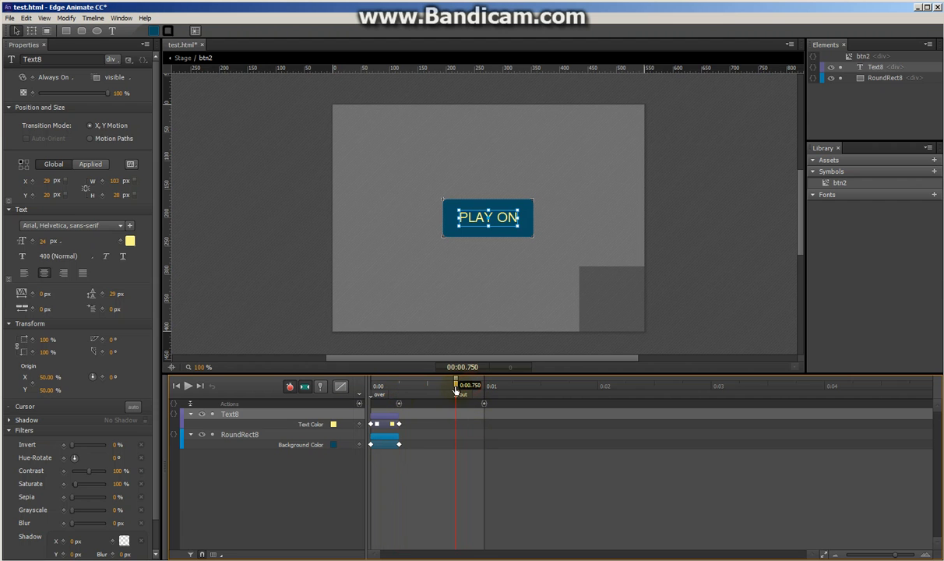
pyautogui.click(398, 424)
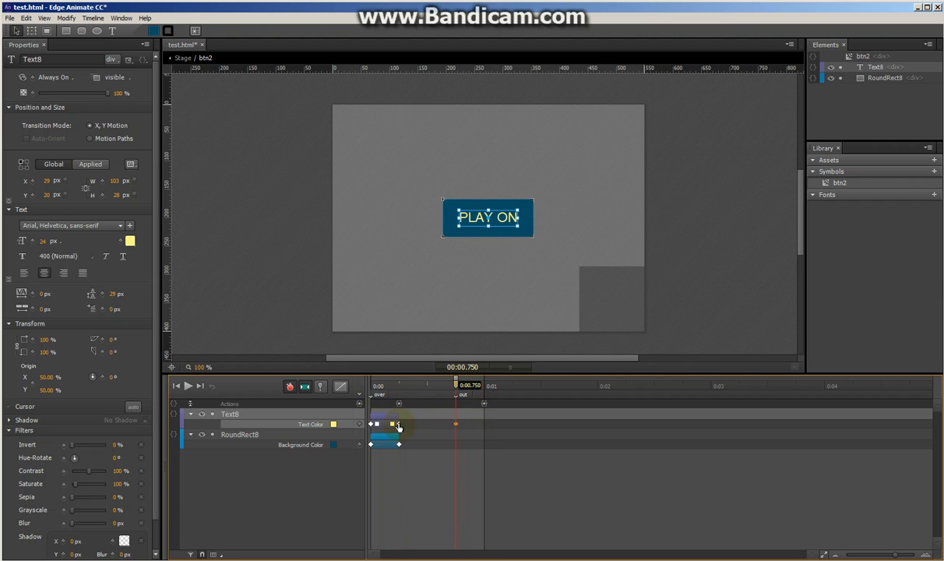
pyautogui.click(398, 444)
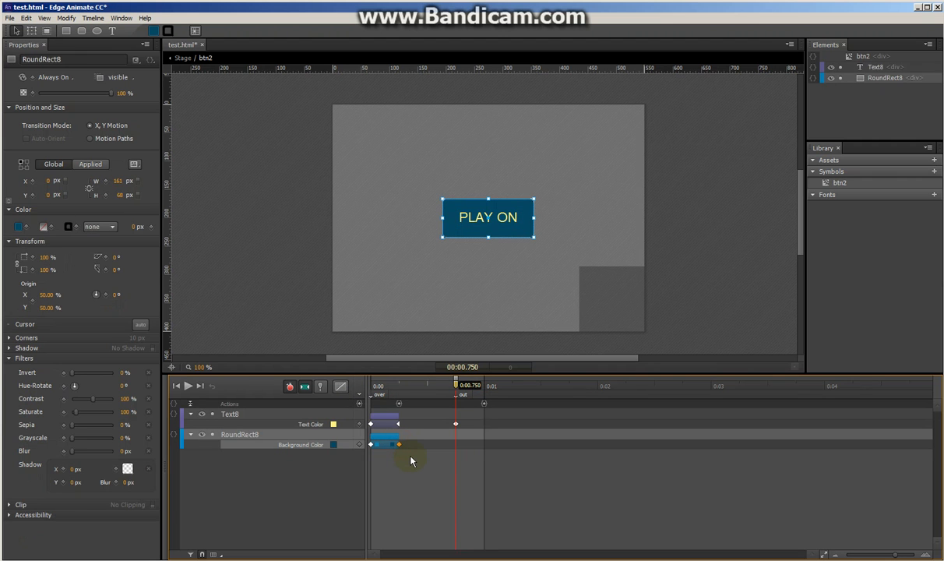
# Copy the starting white text color keyframe from 0:00 to 0:01
pyautogui.click(492, 386)
pyautogui.moveTo(492, 386); pyautogui.dragTo(483, 385)
pyautogui.click(371, 425)
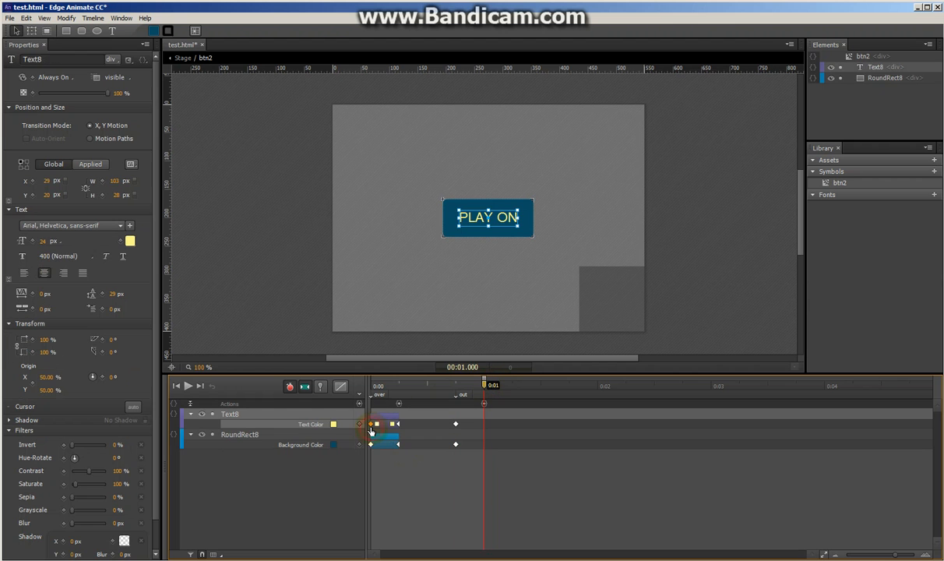
pyautogui.hotkey('ctrl', 'v')
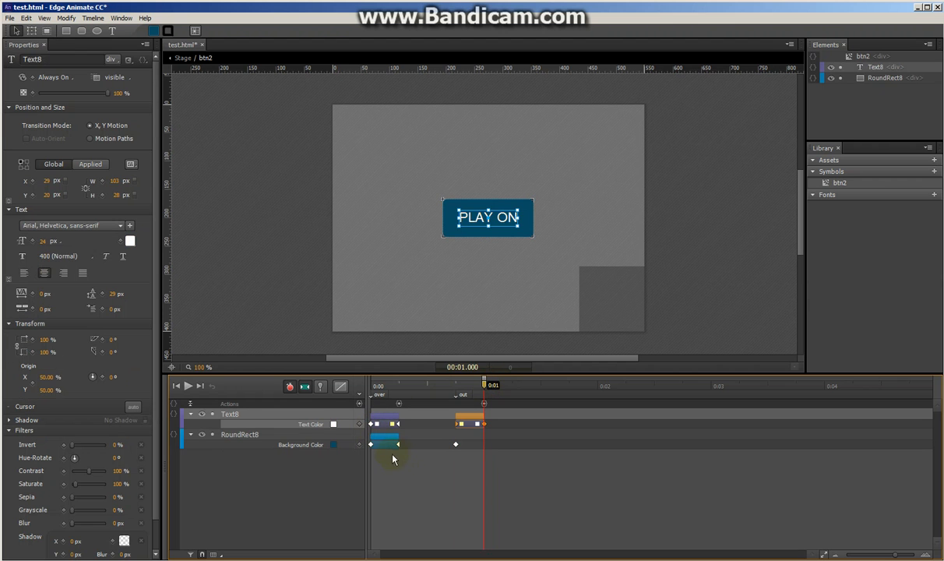
# Copy the rounded rectangle's starting background color keyframe from 0:00 to 0:01
pyautogui.click(370, 445)
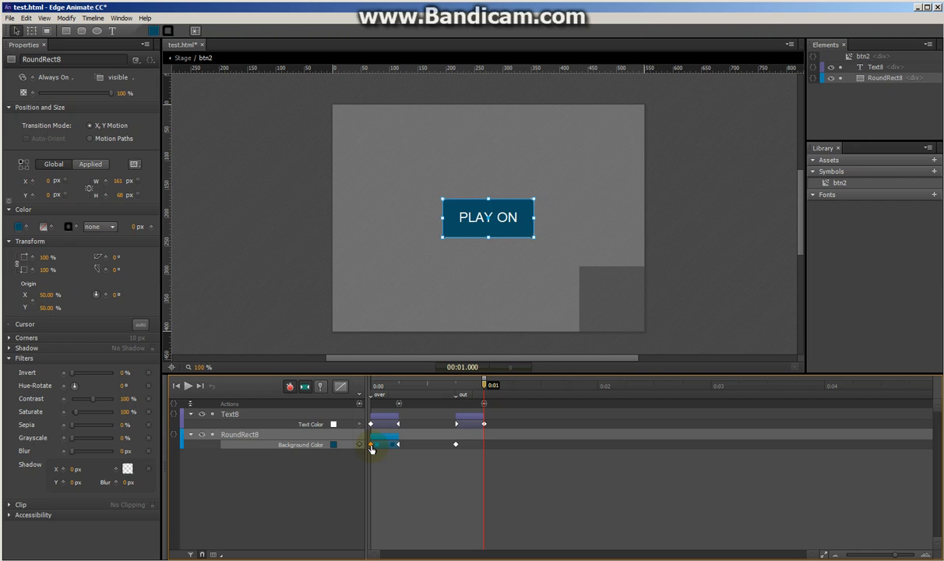
pyautogui.hotkey('ctrl', 'v')
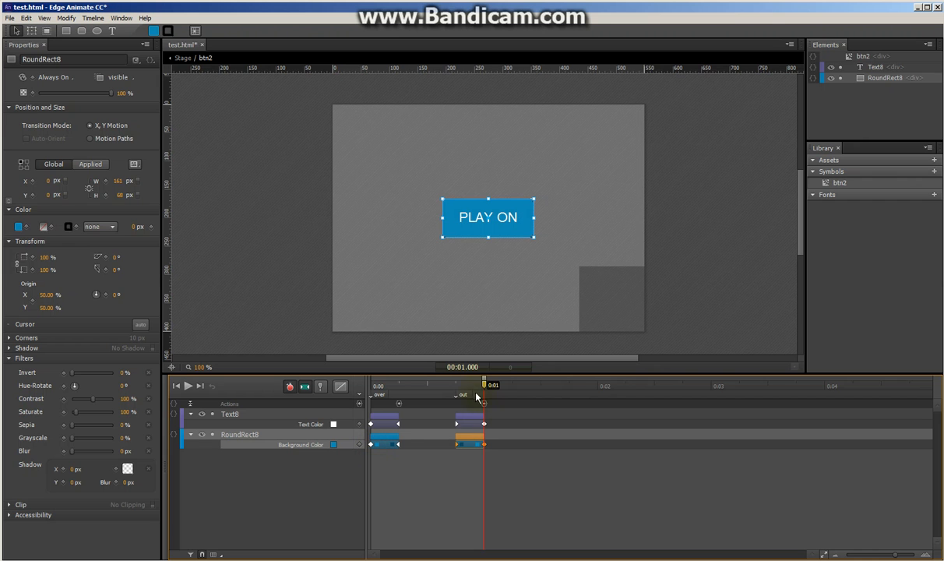
pyautogui.moveTo(478, 389); pyautogui.dragTo(355, 387)
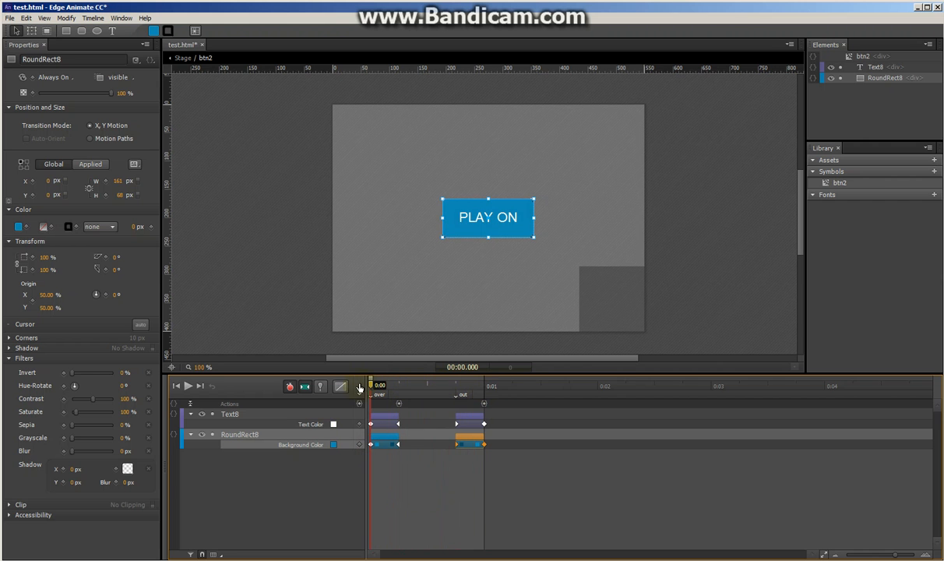
# Return to the Stage timeline and add a Stop playback command for the PLAY ON button at 0:00
pyautogui.click(179, 58)
pyautogui.click(436, 190)
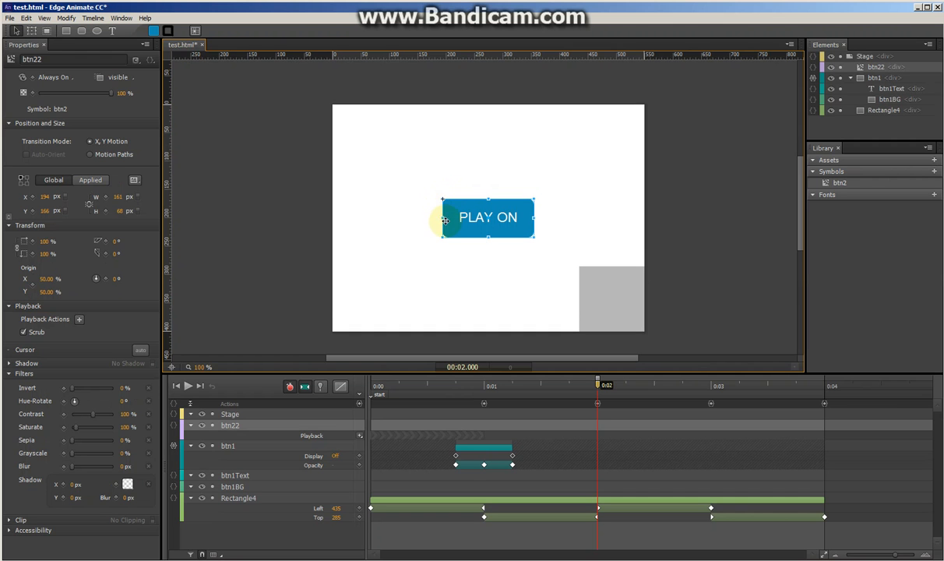
pyautogui.moveTo(567, 393); pyautogui.dragTo(405, 387)
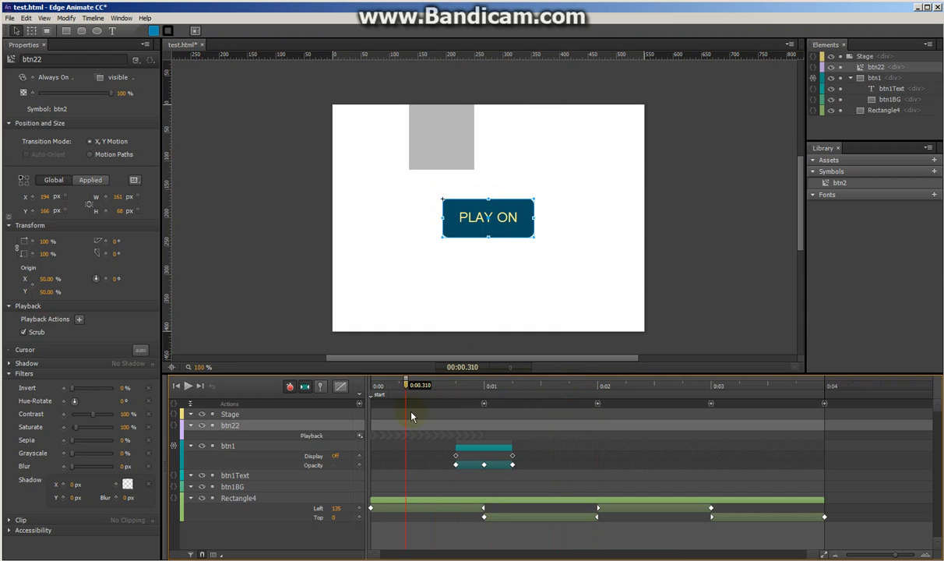
pyautogui.click(359, 436)
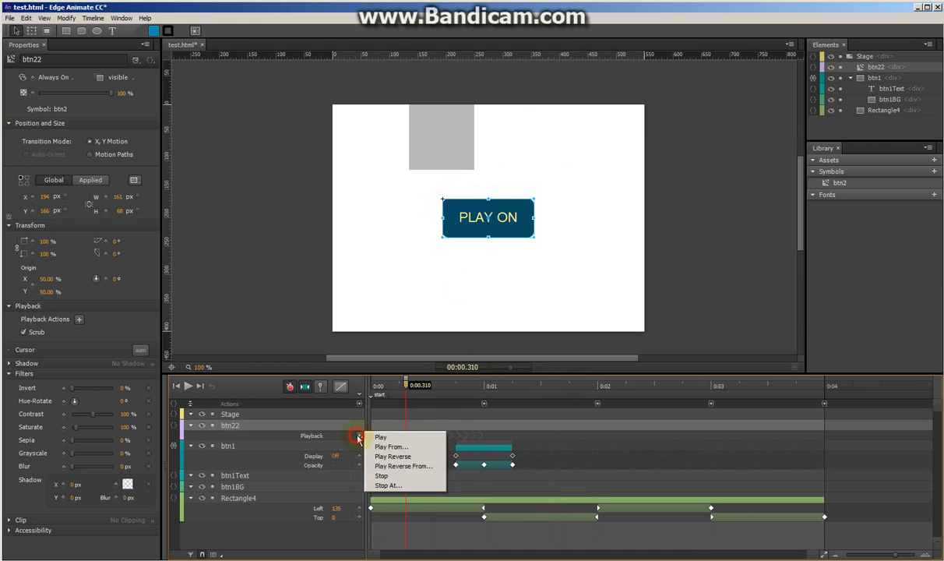
pyautogui.click(389, 476)
pyautogui.moveTo(409, 434); pyautogui.dragTo(375, 436)
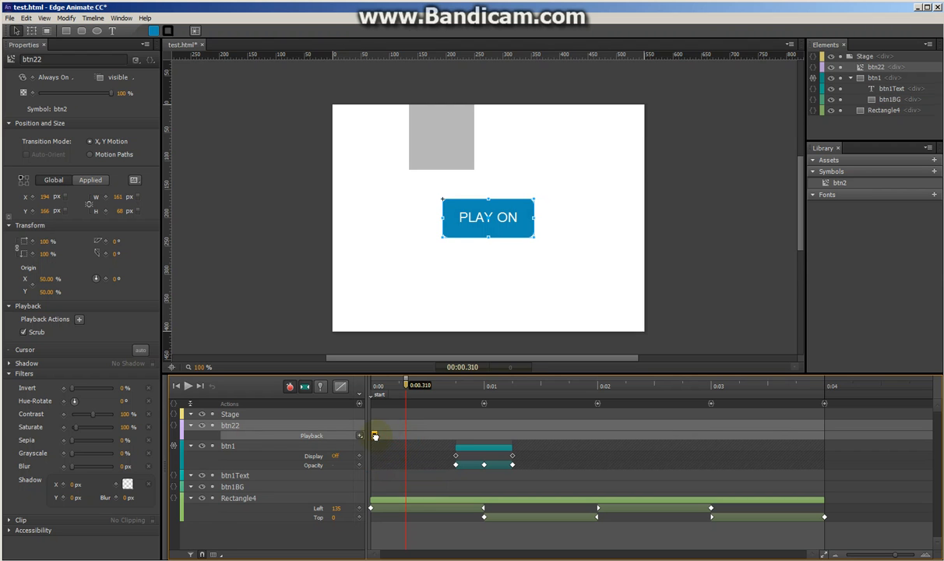
# Set the PLAY ON button's display to On at 0:01.750 and Off at 0:02.250
pyautogui.moveTo(405, 384); pyautogui.dragTo(569, 393)
pyautogui.click(58, 78)
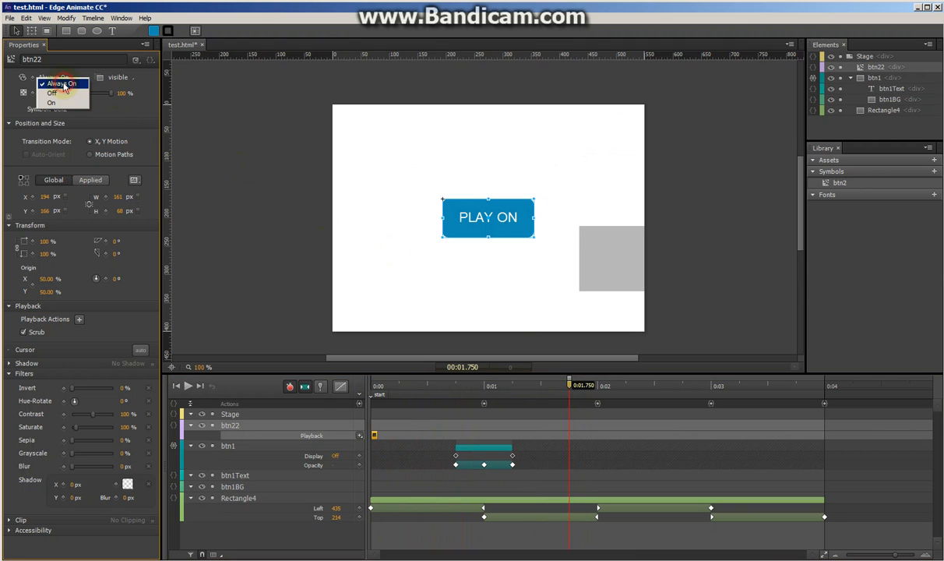
pyautogui.click(52, 102)
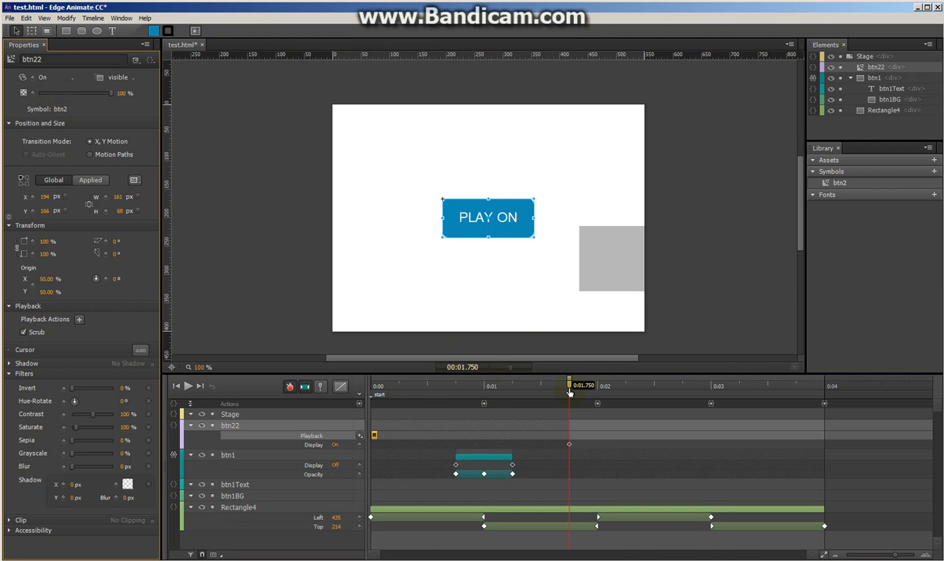
pyautogui.moveTo(570, 396); pyautogui.dragTo(628, 400)
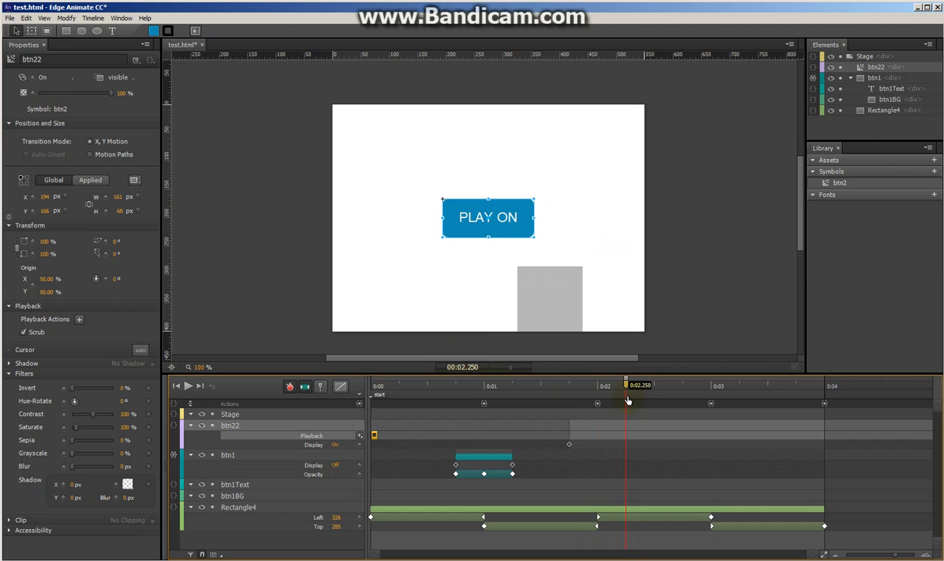
pyautogui.click(56, 78)
pyautogui.click(52, 93)
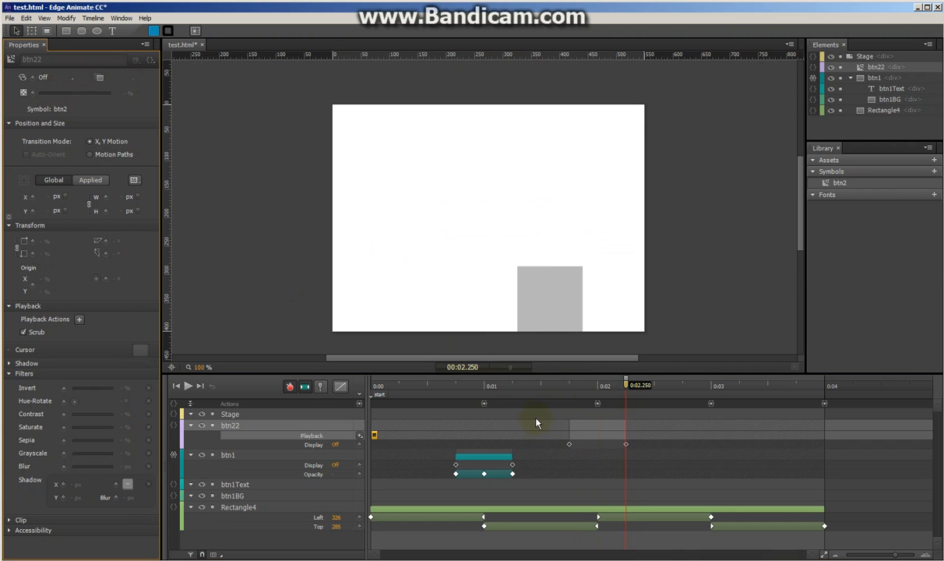
# Add a 100% opacity keyframe for the PLAY ON button at 0:02 and set its opacity to 0% at 0:01.750
pyautogui.click(574, 386)
pyautogui.moveTo(573, 387)
pyautogui.mouseDown()
pyautogui.moveTo(549, 387)
pyautogui.moveTo(583, 389)
pyautogui.moveTo(569, 392)
pyautogui.mouseUp()
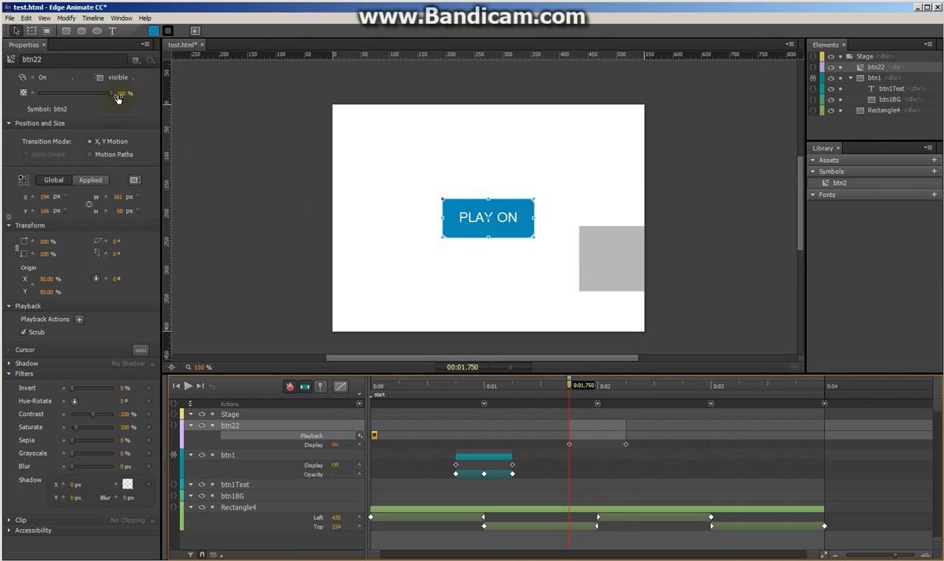
pyautogui.click(612, 387)
pyautogui.moveTo(612, 391); pyautogui.dragTo(598, 387)
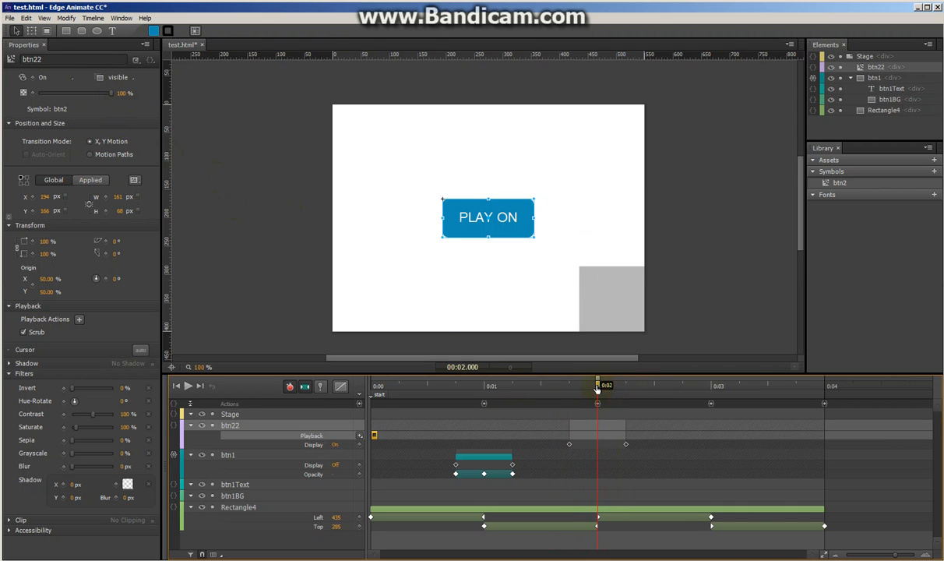
pyautogui.click(36, 93)
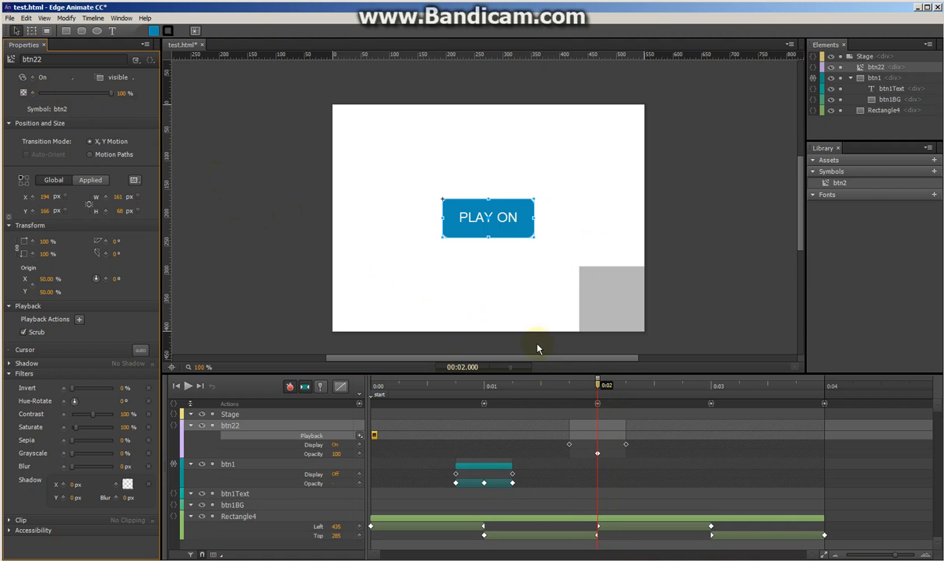
pyautogui.click(569, 387)
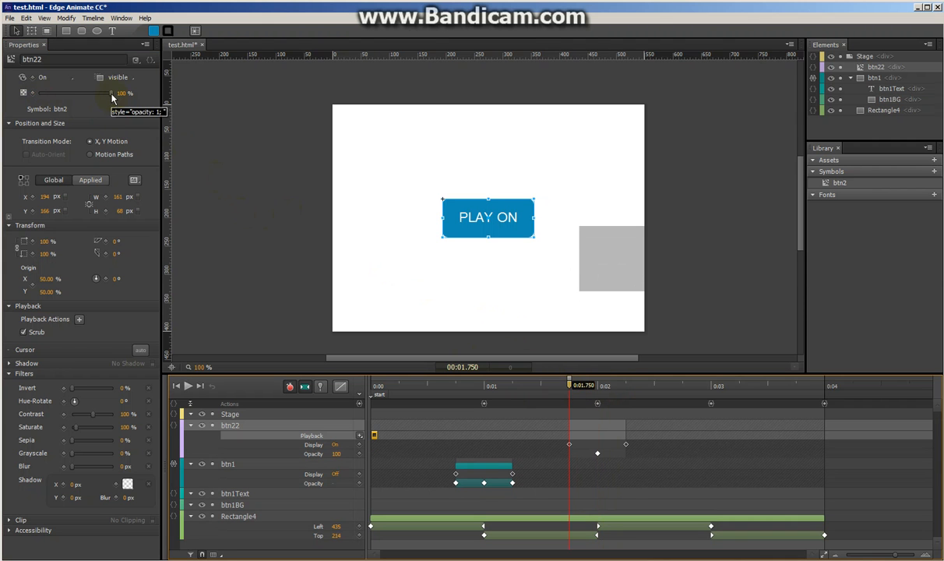
pyautogui.moveTo(111, 94); pyautogui.dragTo(36, 94)
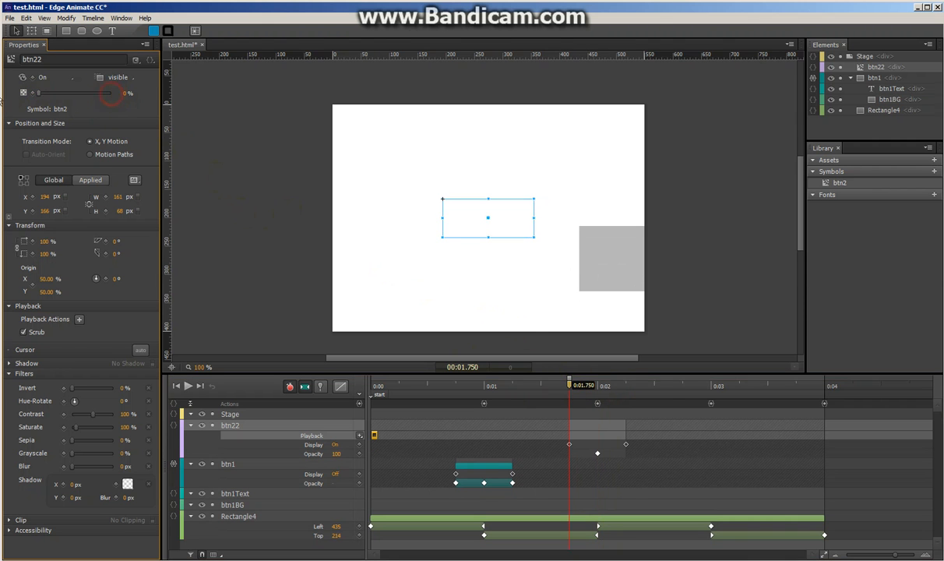
# Copy the PLAY ON button's 0% opacity keyframe from 0:01.750 to 0:02.250
pyautogui.click(624, 392)
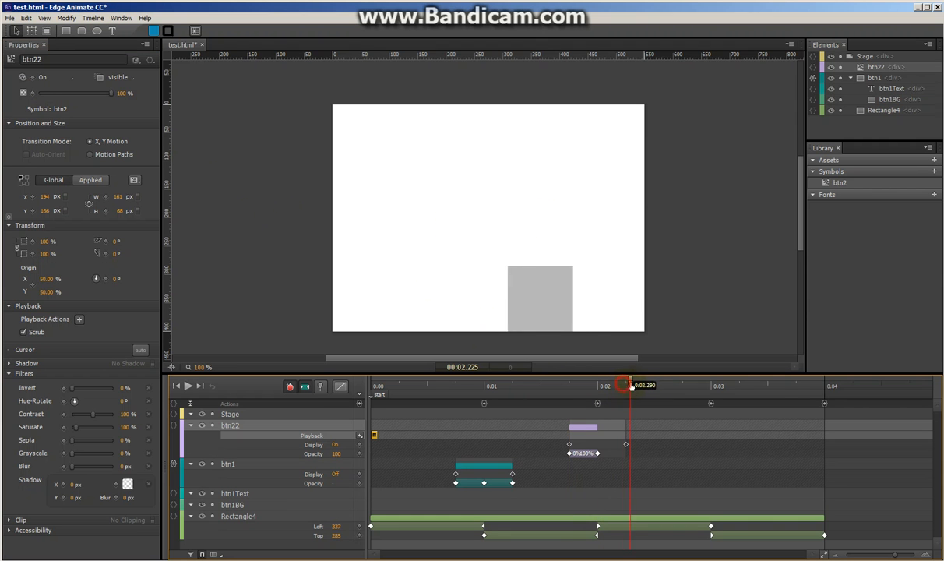
pyautogui.click(569, 455)
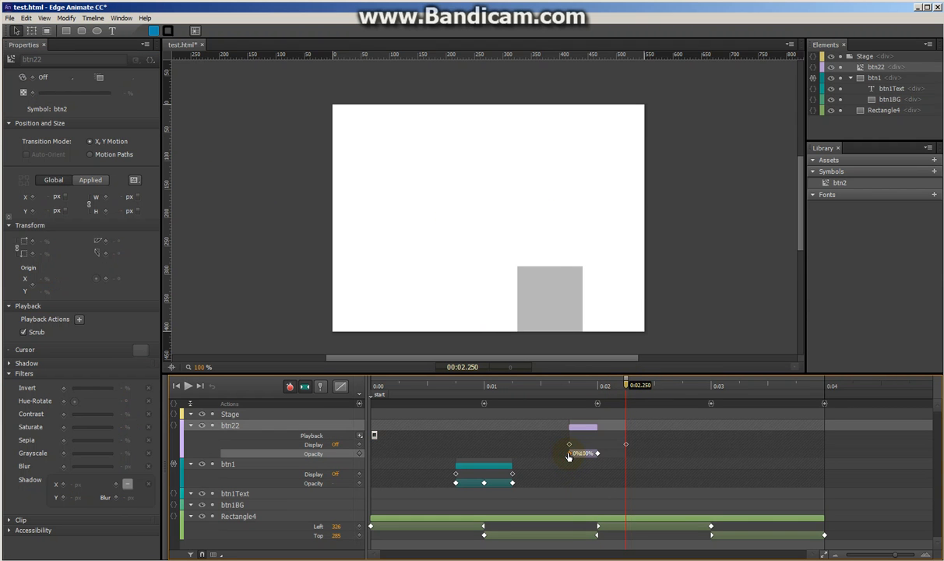
pyautogui.click(608, 387)
pyautogui.moveTo(607, 387); pyautogui.dragTo(625, 387)
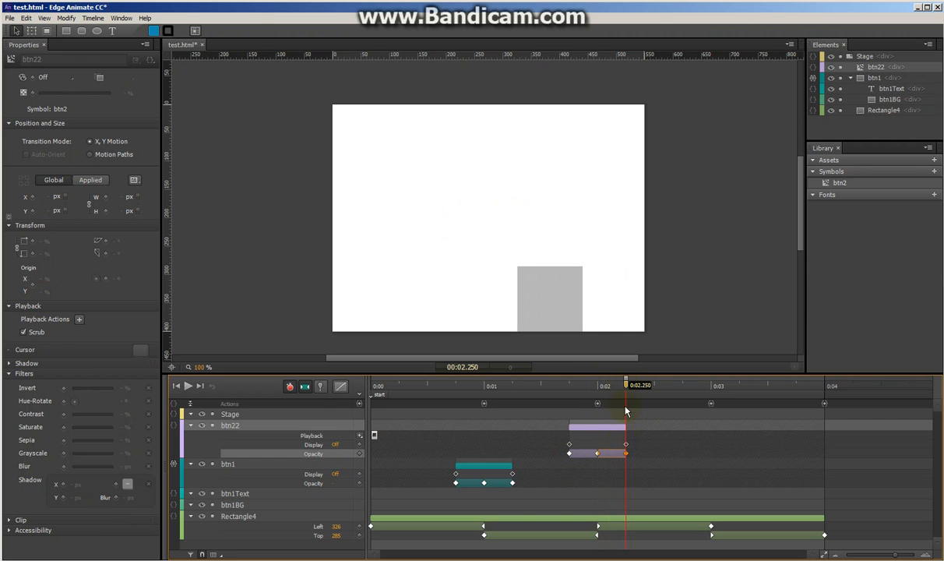
pyautogui.click(635, 422)
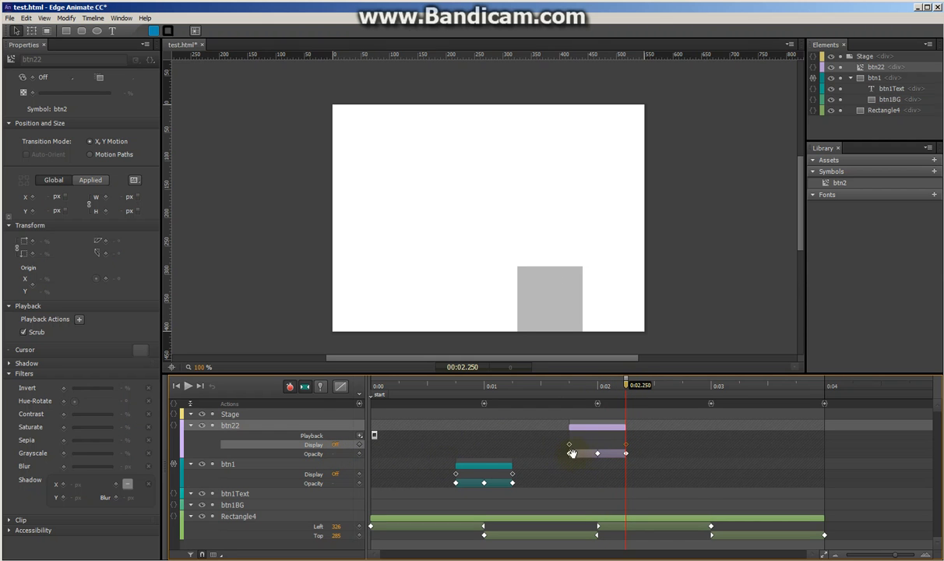
# Rename the PLAY ON button instance on the Stage as btn2
pyautogui.moveTo(594, 389)
pyautogui.mouseDown()
pyautogui.moveTo(639, 387)
pyautogui.moveTo(564, 387)
pyautogui.moveTo(639, 387)
pyautogui.moveTo(598, 394)
pyautogui.mouseUp()
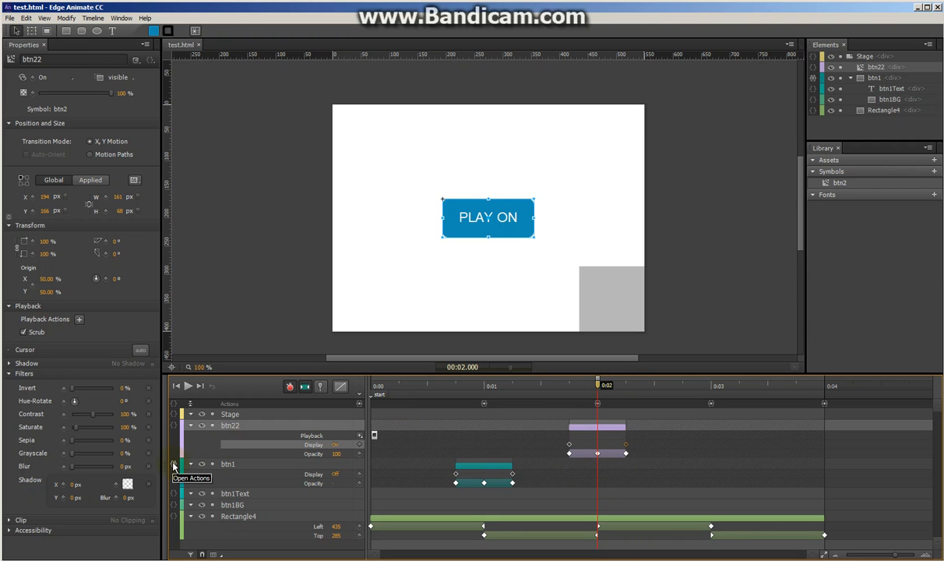
pyautogui.click(484, 385)
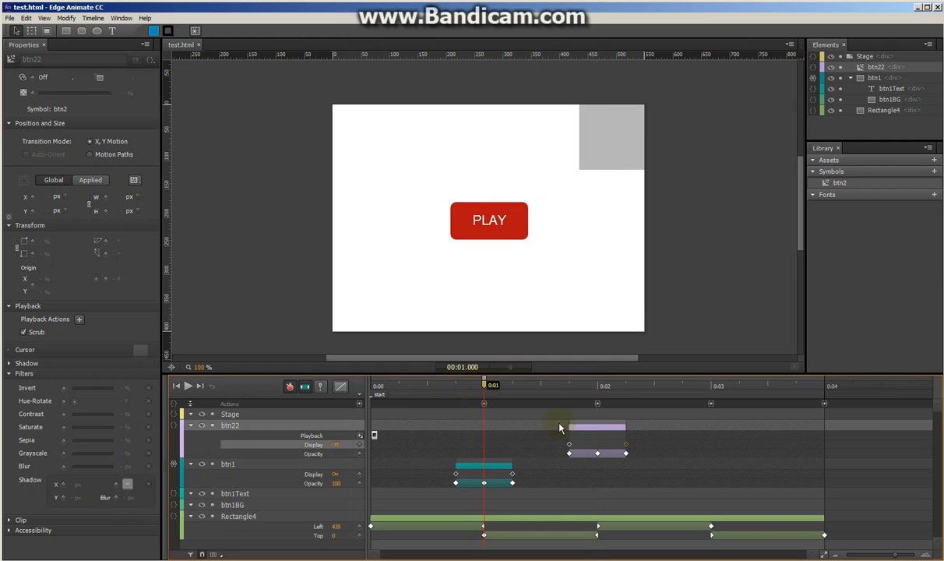
pyautogui.click(597, 384)
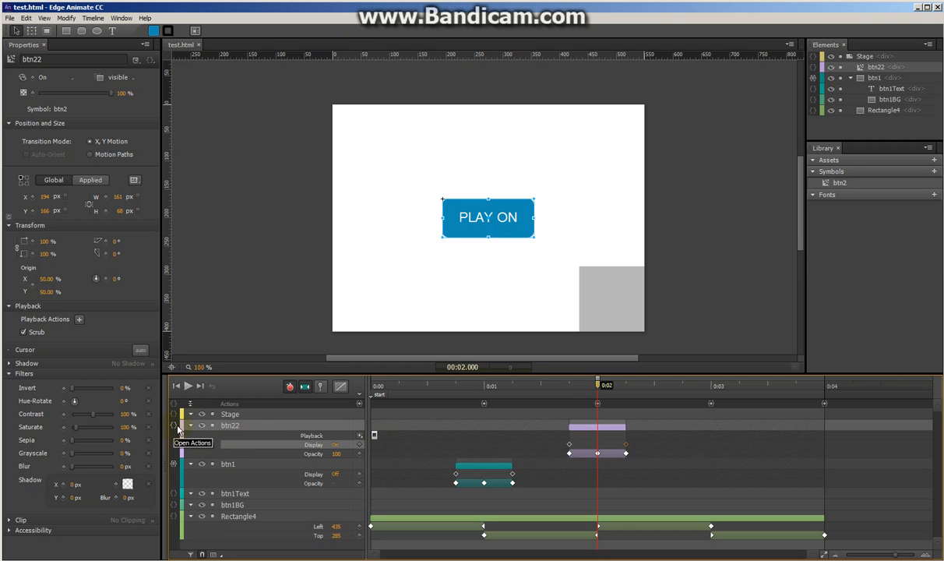
pyautogui.rightClick(508, 213)
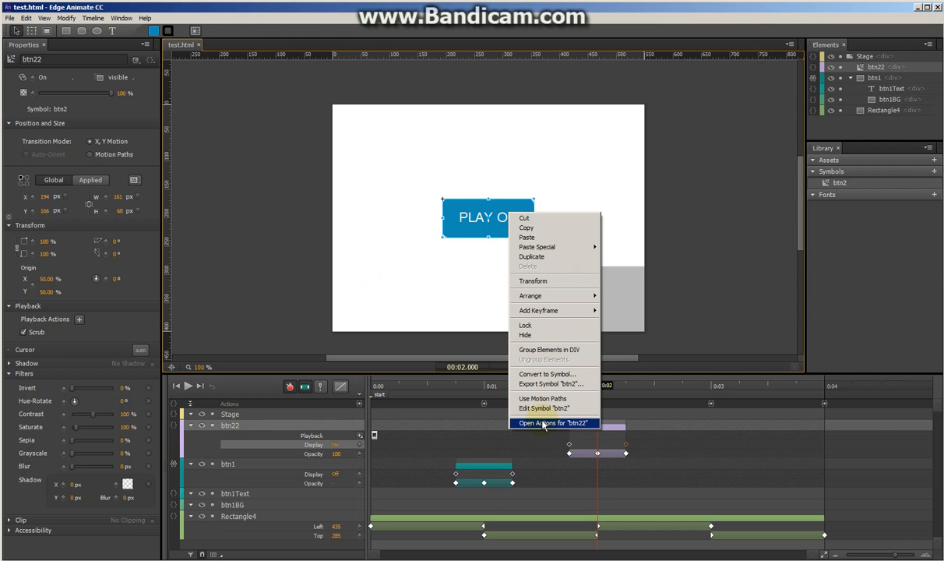
pyautogui.click(872, 68)
pyautogui.doubleClick(872, 68)
pyautogui.click(886, 67)
pyautogui.press('Return')
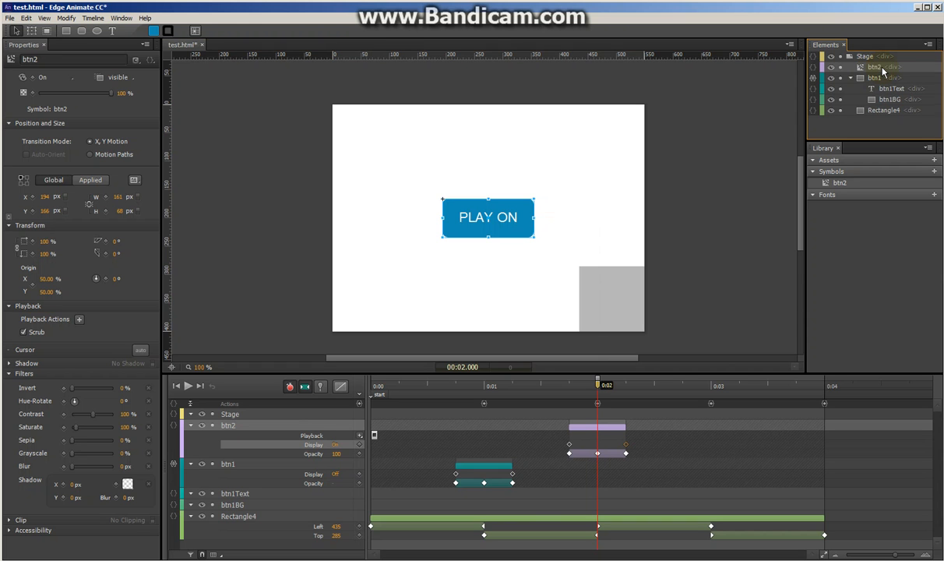
# Open the actions for btn2 and add a click event that runs sym.play();
pyautogui.rightClick(496, 215)
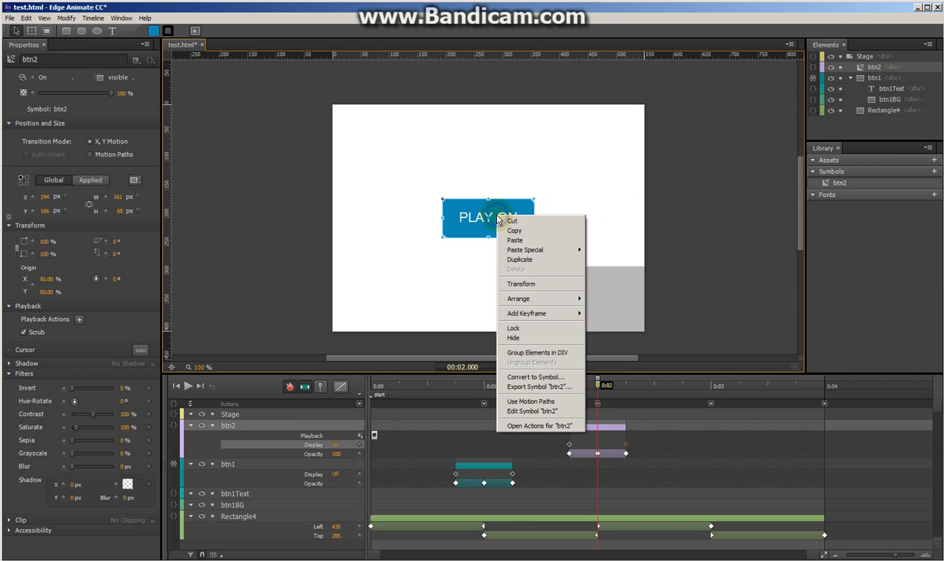
pyautogui.click(535, 426)
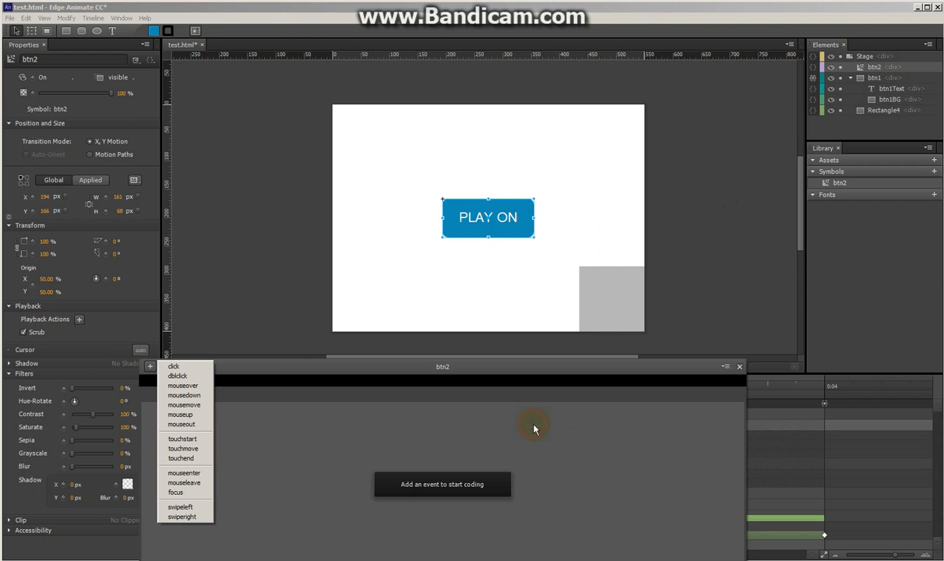
pyautogui.click(173, 367)
pyautogui.click(680, 423)
pyautogui.hotkey('ctrl', 'z')
pyautogui.click(363, 416)
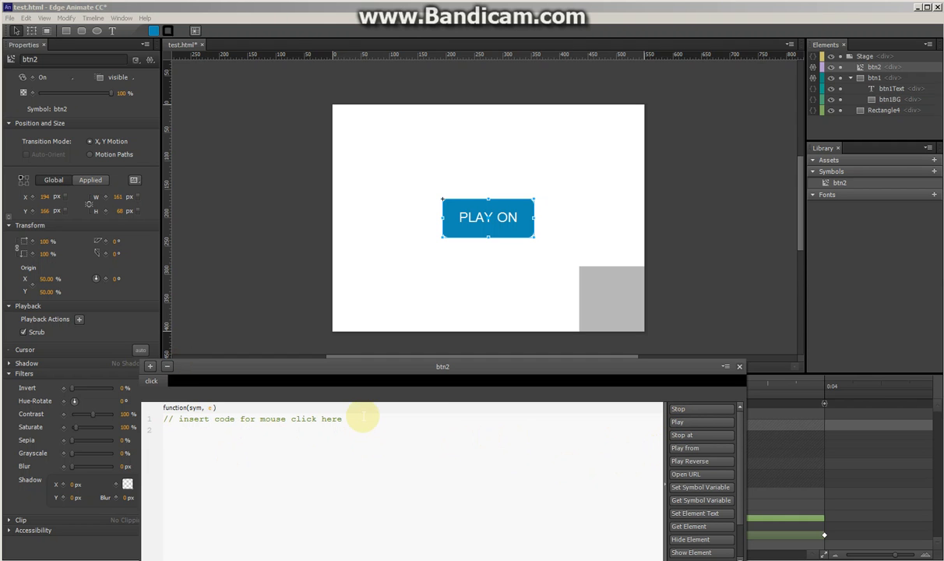
pyautogui.click(678, 422)
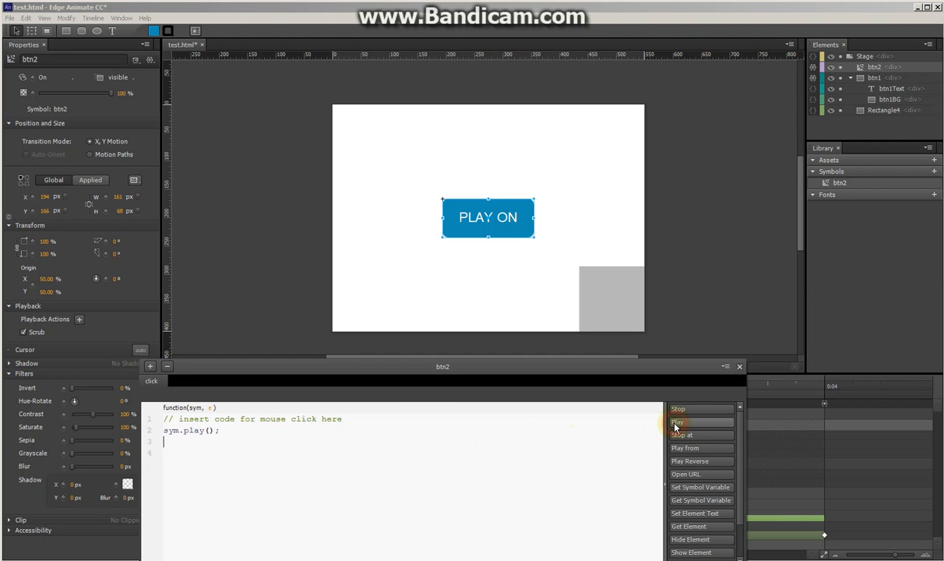
# Add a mouseover event to btn2 and insert the Get Symbol code snippet
pyautogui.click(150, 367)
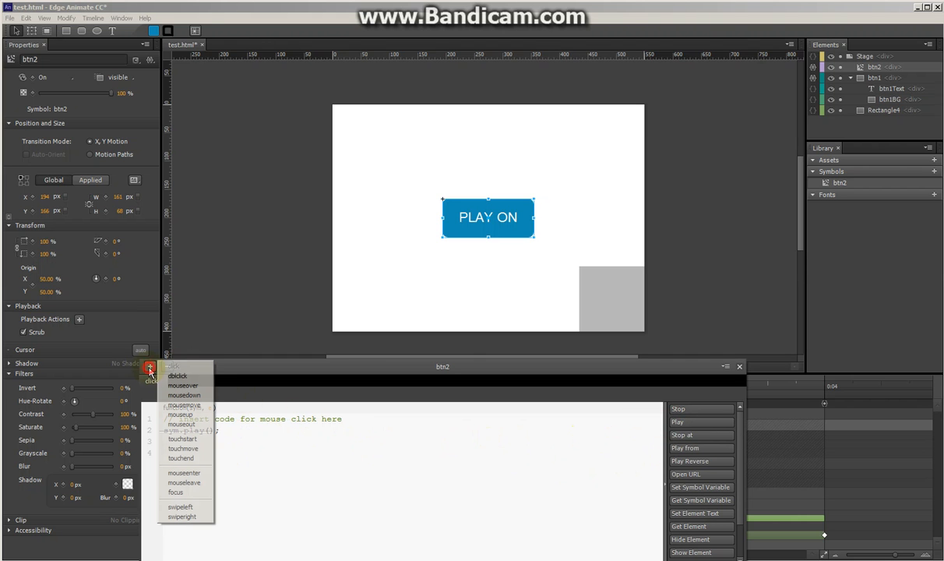
pyautogui.click(187, 385)
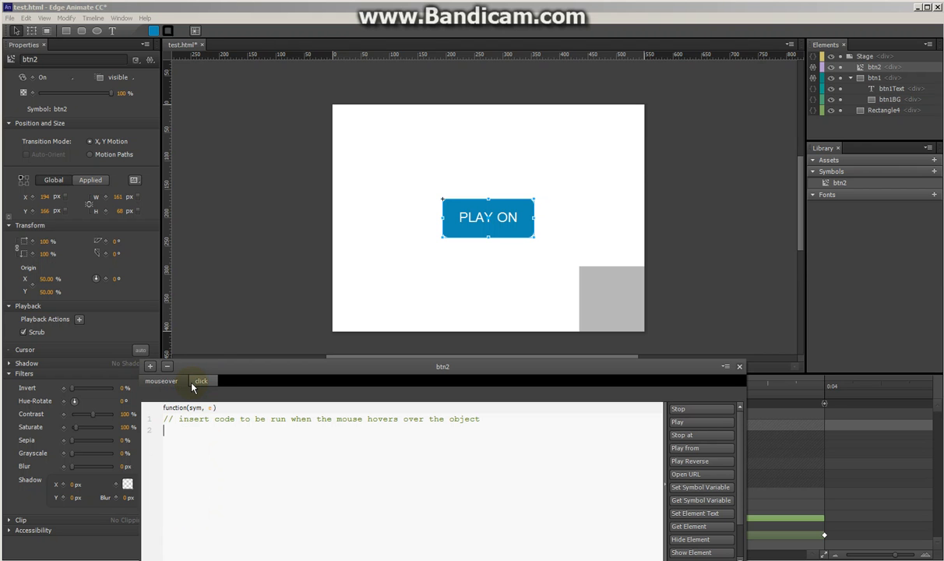
pyautogui.scroll(-2, 739, 450)
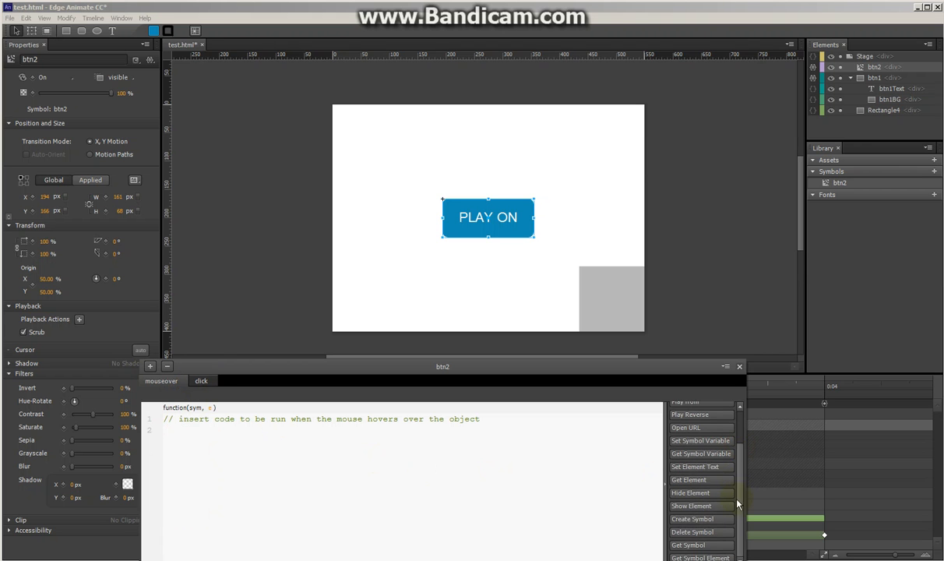
pyautogui.click(683, 547)
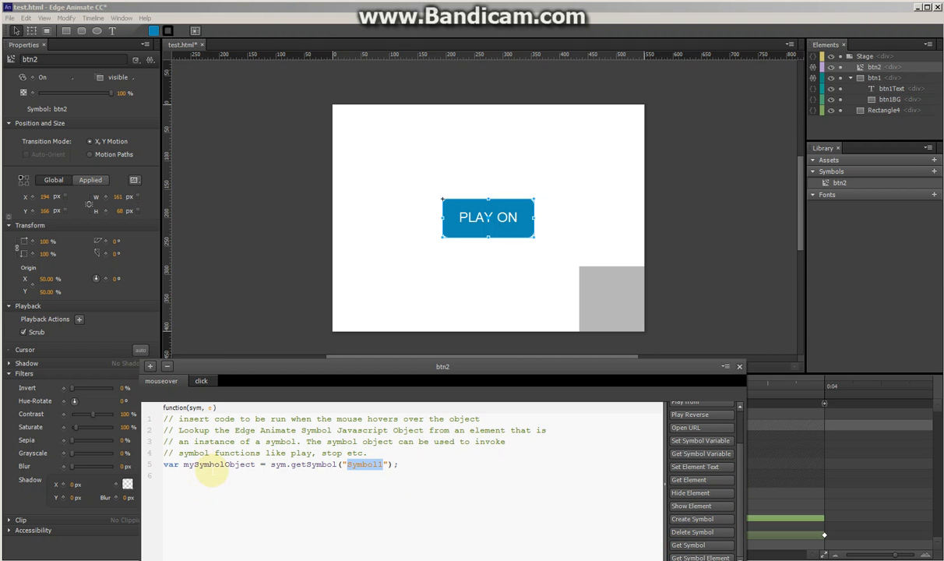
# In the mouseover code, make getSymbol look up "btn2" and name its variable myBtn
pyautogui.moveTo(164, 464); pyautogui.dragTo(382, 465)
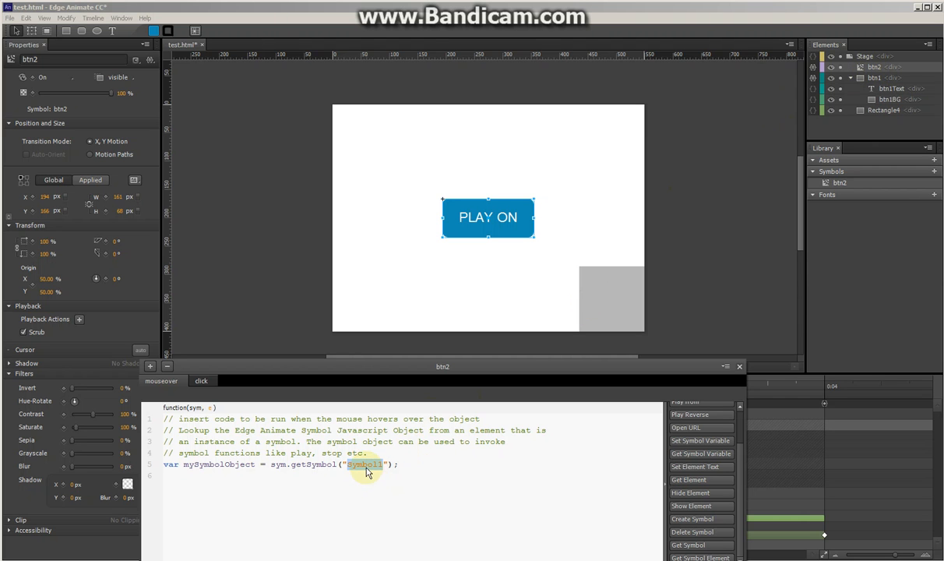
pyautogui.write('btn2')
pyautogui.doubleClick(209, 466)
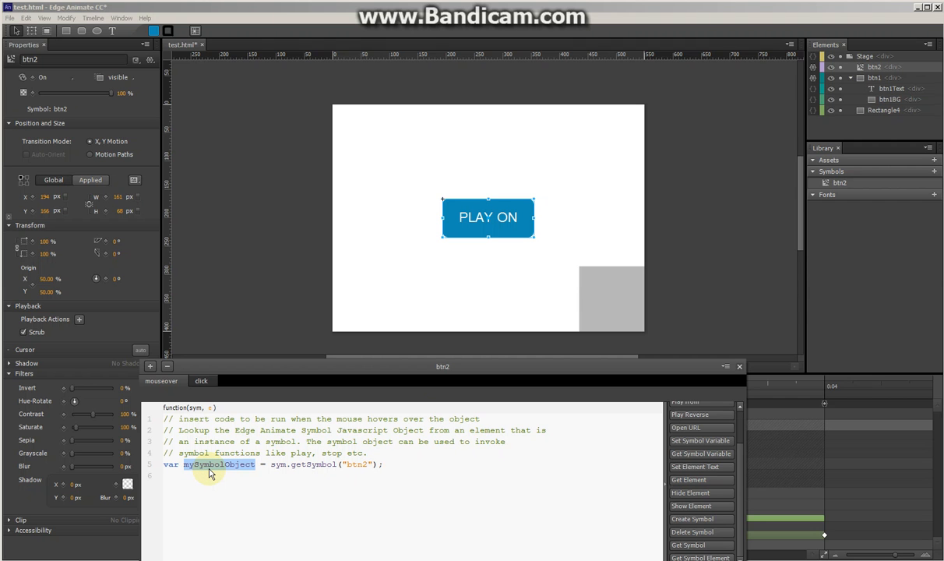
pyautogui.write('myBtn')
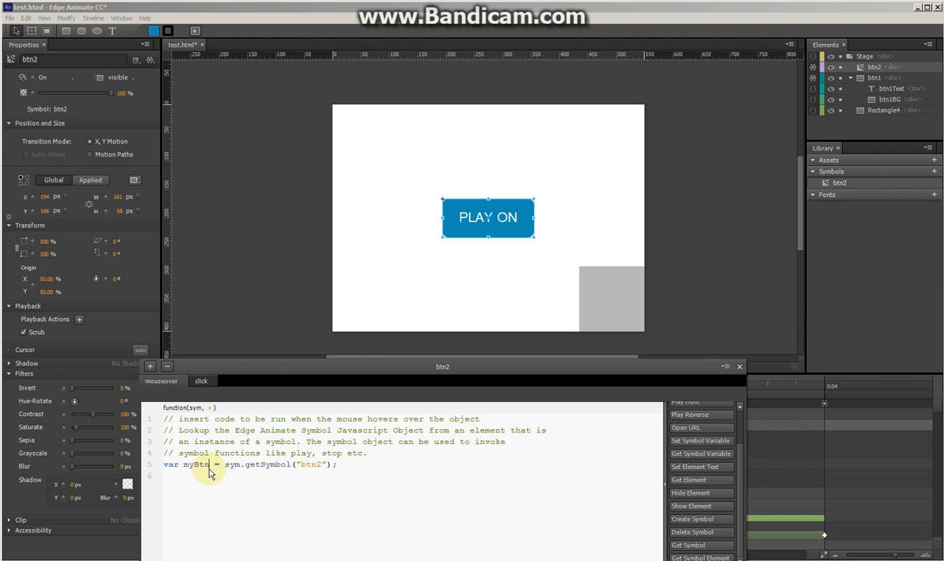
pyautogui.doubleClick(196, 466)
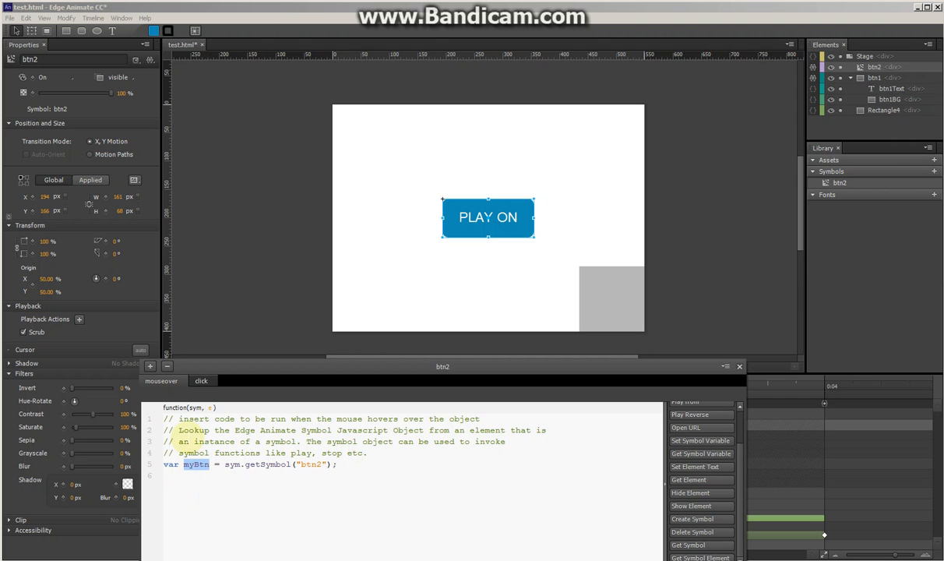
# Add the Play from snippet below the myBtn line and set its start position to the label "over"
pyautogui.click(343, 465)
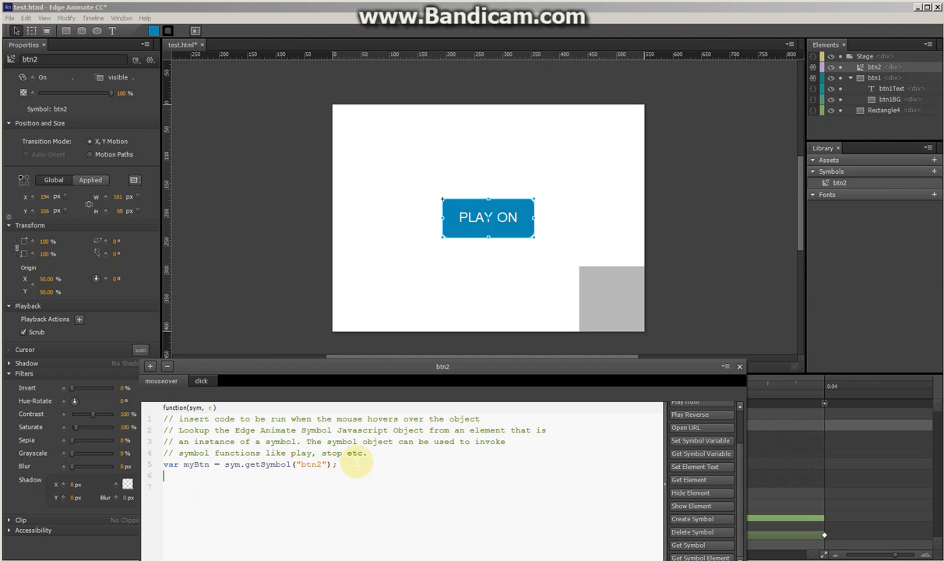
pyautogui.moveTo(738, 456); pyautogui.dragTo(740, 436)
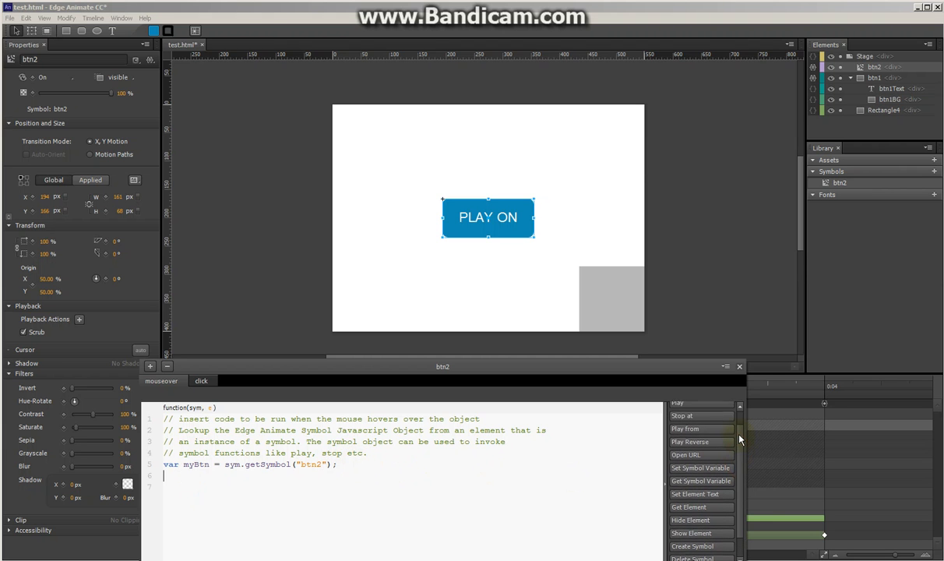
pyautogui.click(697, 437)
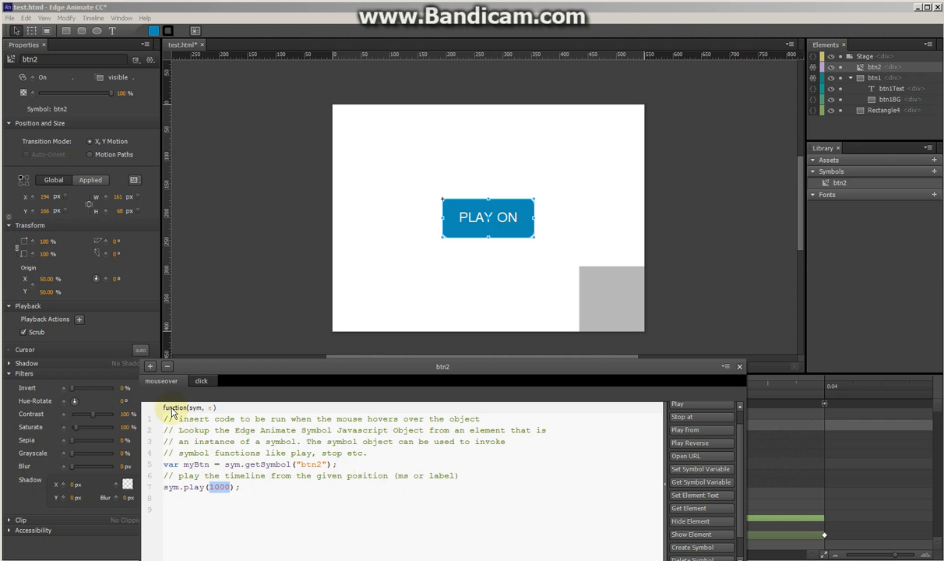
pyautogui.doubleClick(216, 488)
pyautogui.write('"')
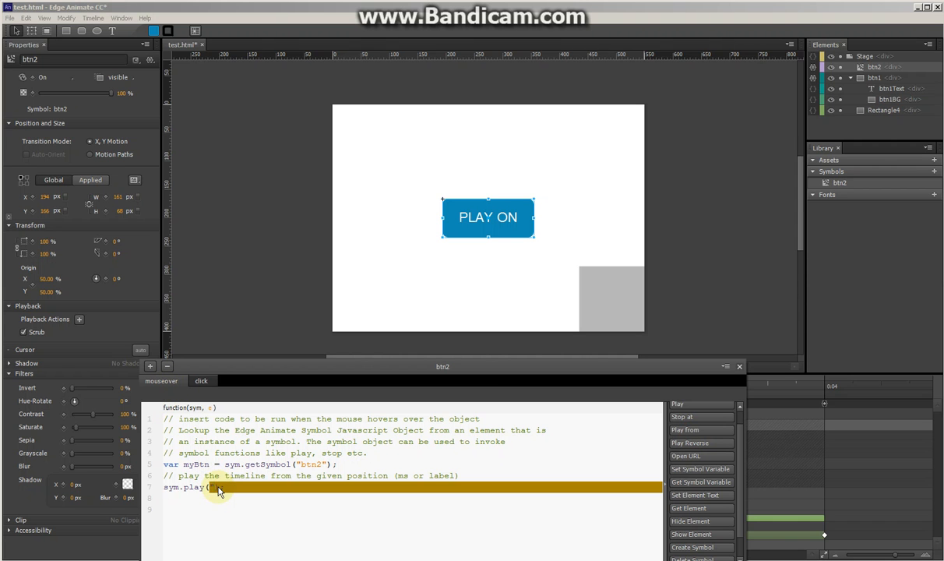
pyautogui.write('over"')
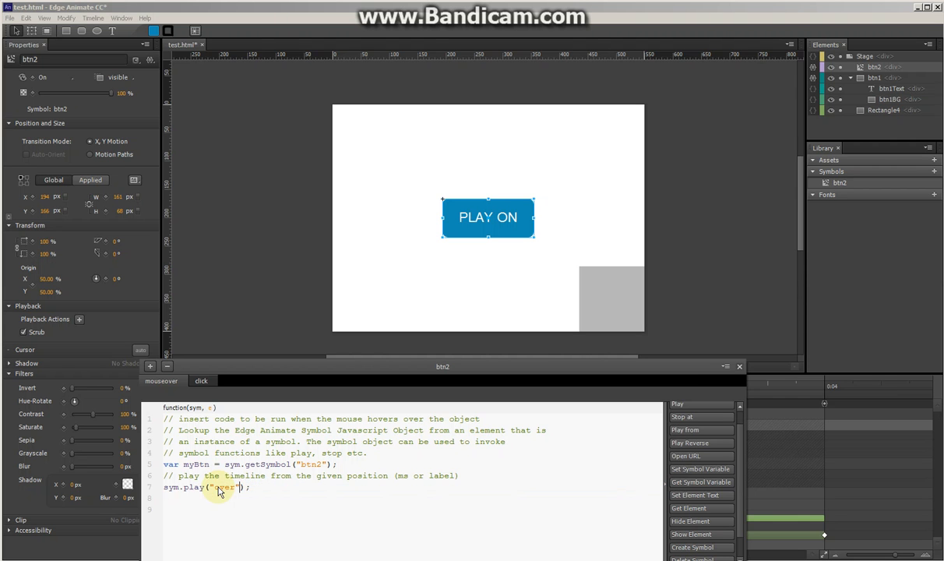
# Copy the mouseover variable and play lines into a new mouseout event for btn2, replacing its default comment
pyautogui.moveTo(261, 488); pyautogui.dragTo(156, 462)
pyautogui.hotkey('ctrl', 'c')
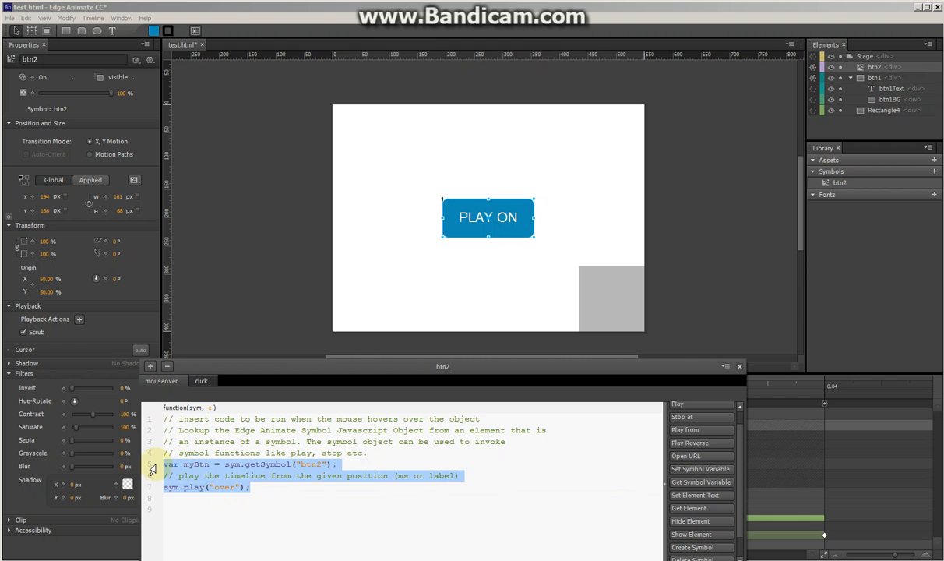
pyautogui.click(151, 367)
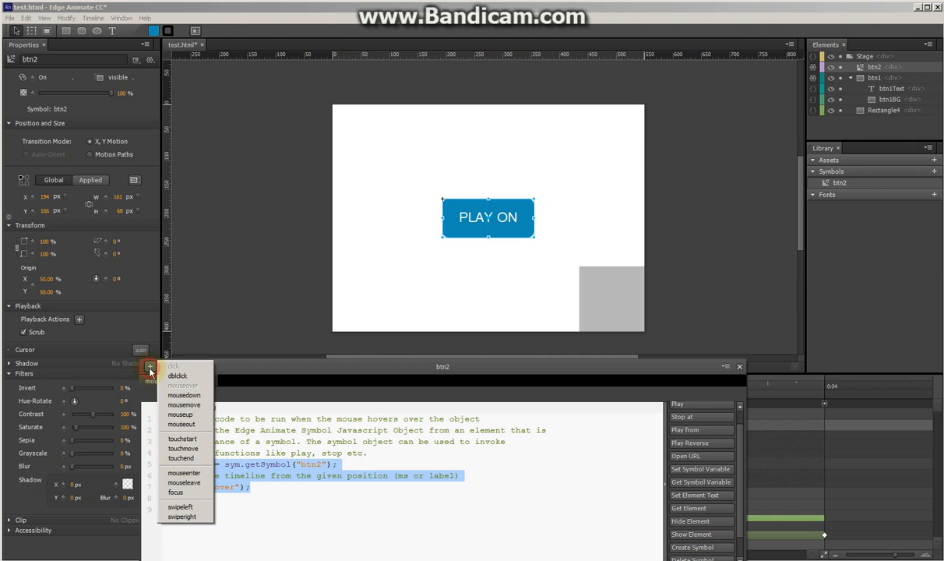
pyautogui.click(180, 424)
pyautogui.moveTo(498, 419); pyautogui.dragTo(128, 413)
pyautogui.hotkey('ctrl', 'v')
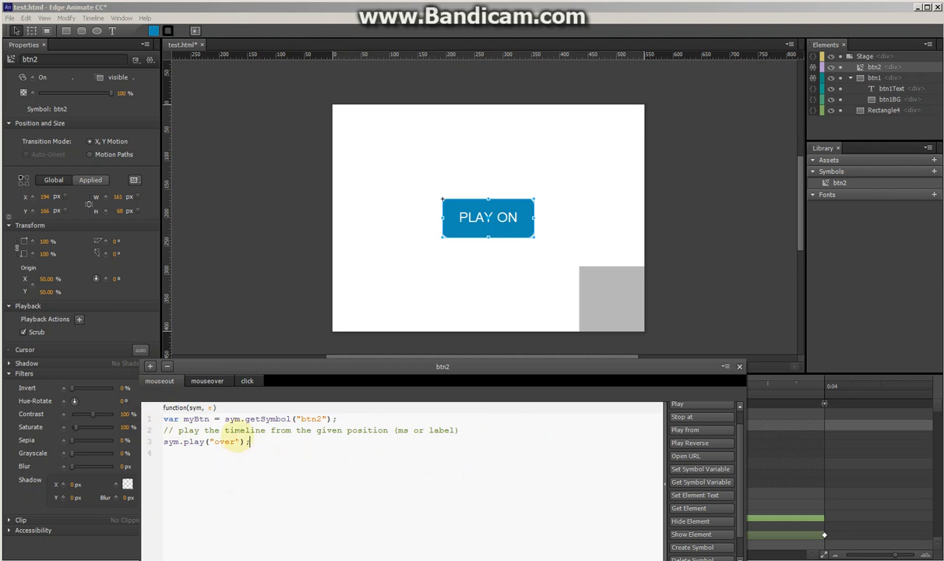
# Delete the comment line in the mouseout code, set its play label to "out", and save the composition
pyautogui.tripleClick(236, 430)
pyautogui.press('BackSpace')
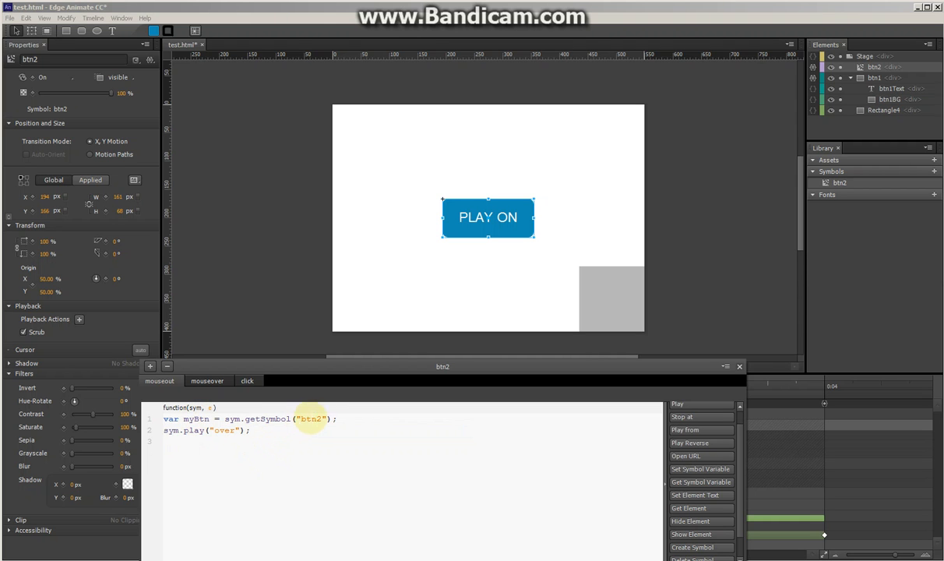
pyautogui.doubleClick(222, 430)
pyautogui.write('out')
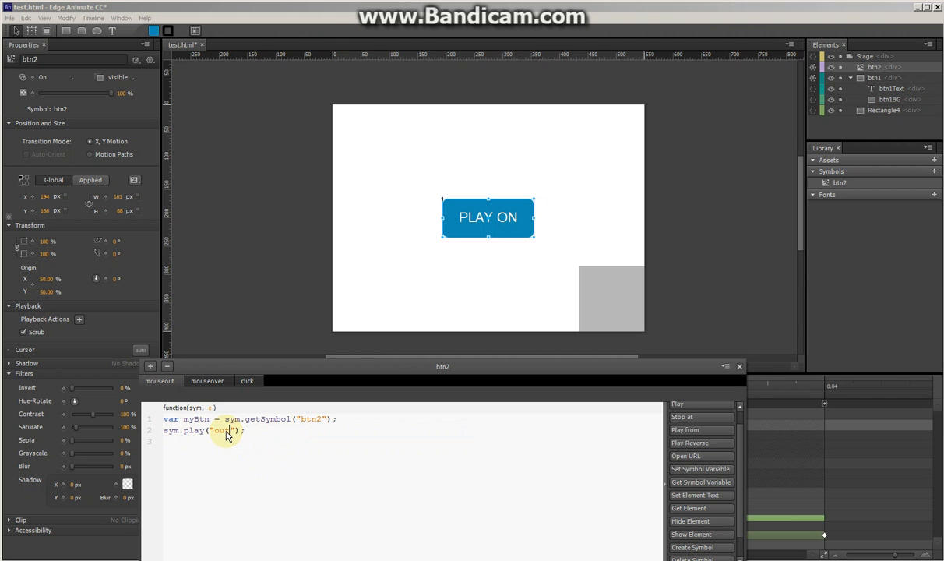
pyautogui.hotkey('ctrl', 's')
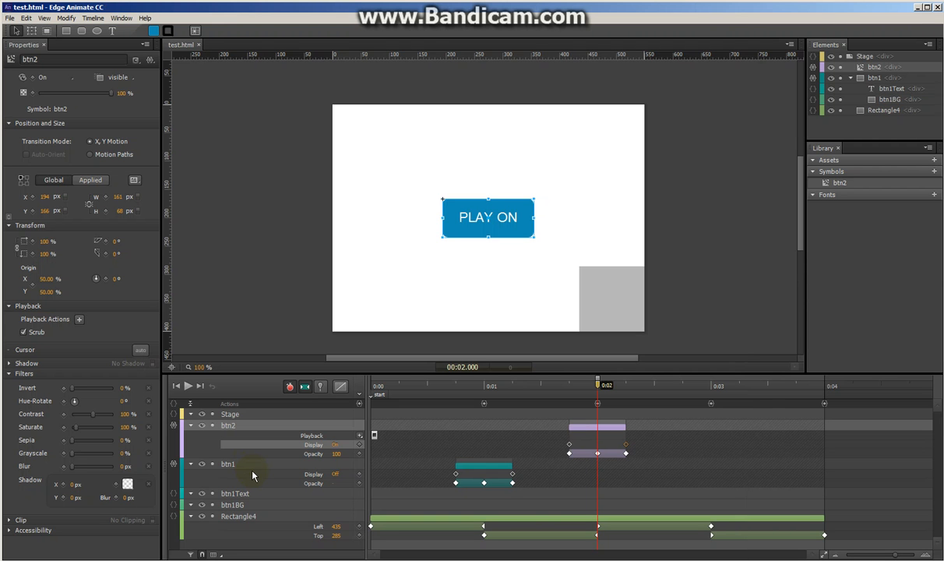
# Preview the composition in the browser, reload it, and test the PLAY and PLAY ON buttons
pyautogui.hotkey('ctrl', 'Return')
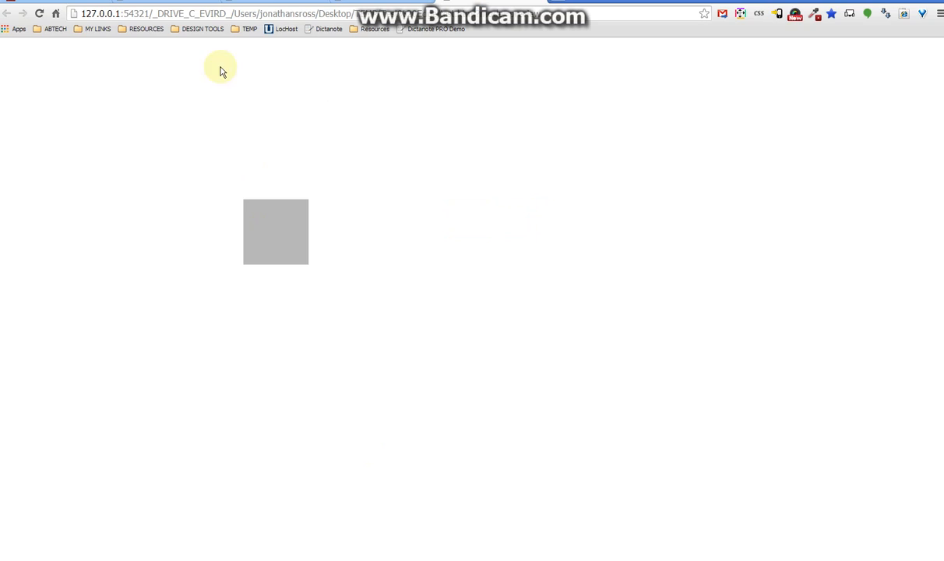
pyautogui.click(39, 14)
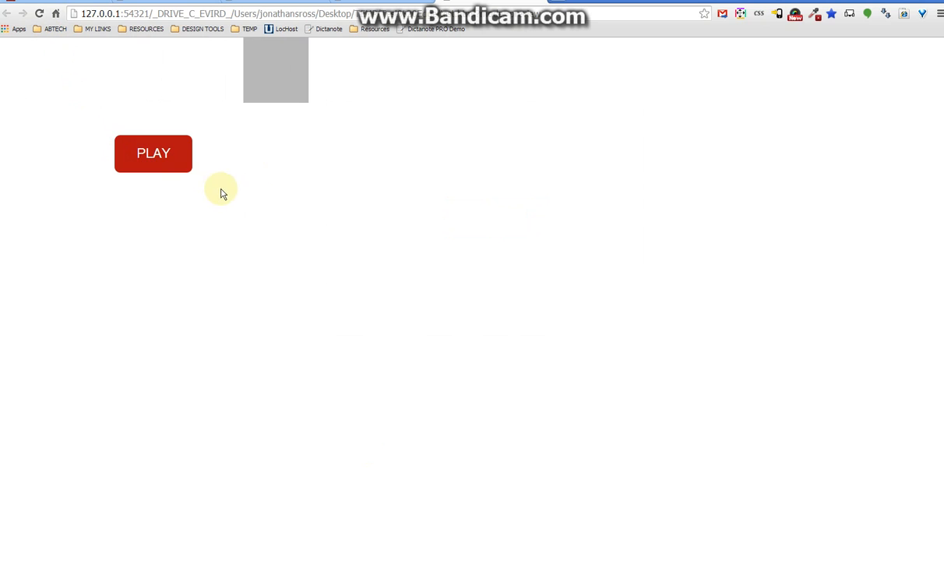
pyautogui.click(176, 163)
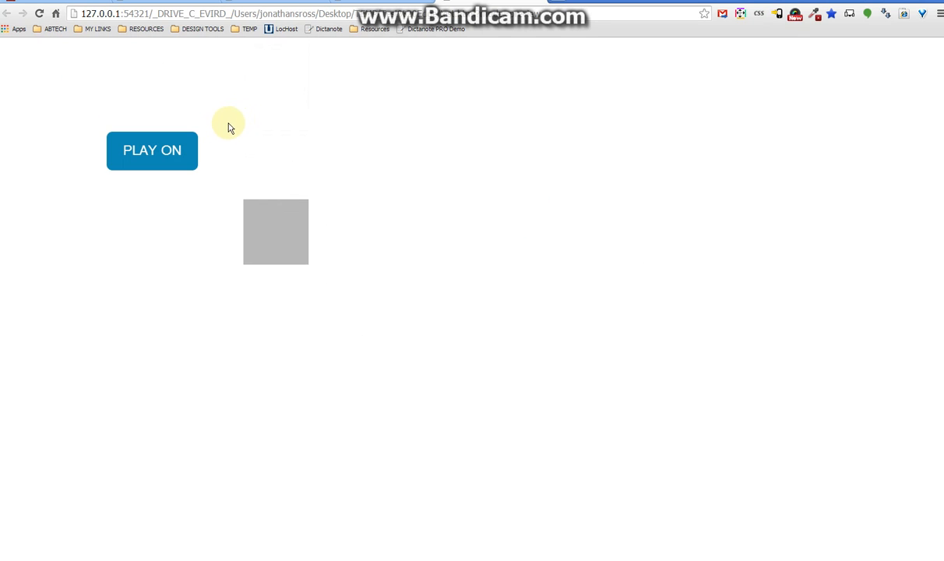
pyautogui.click(193, 144)
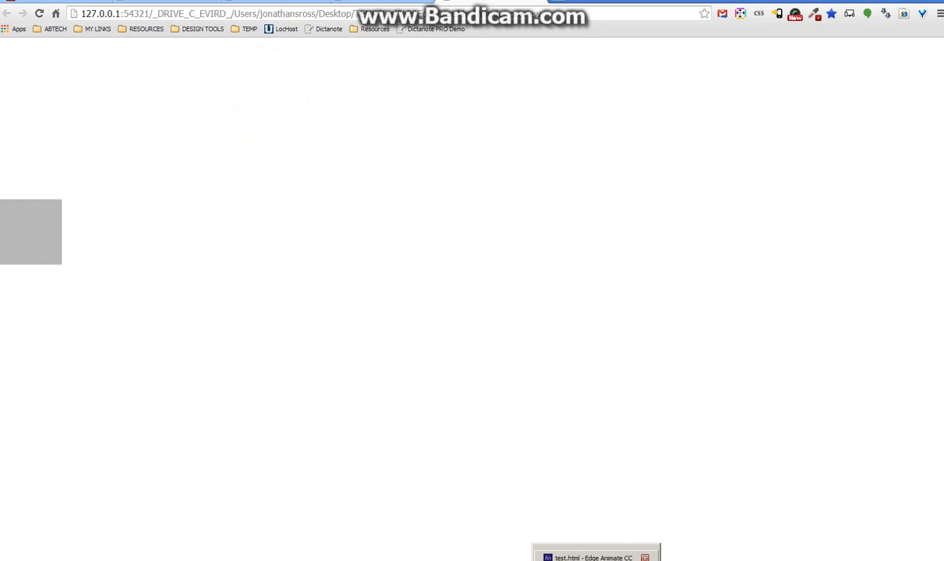
# Switch back to Edge Animate and replace sym with myBtn in the play("over") line of btn2's mouseover action
pyautogui.click(596, 557)
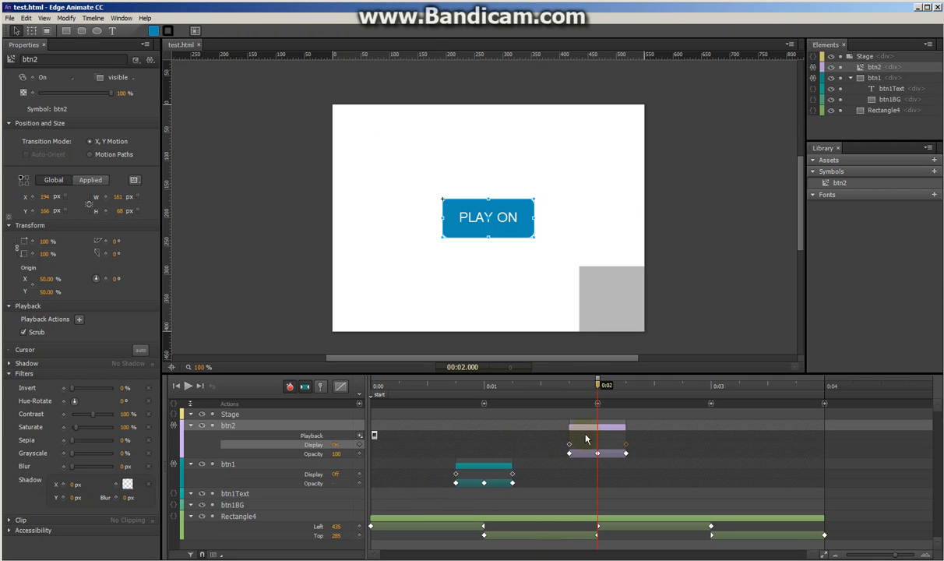
pyautogui.rightClick(498, 233)
pyautogui.click(547, 445)
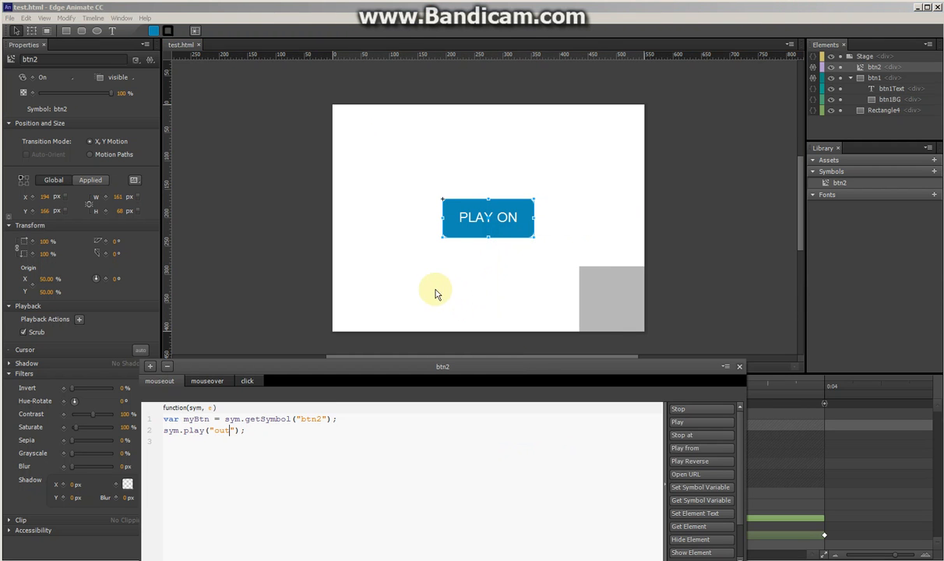
pyautogui.click(219, 386)
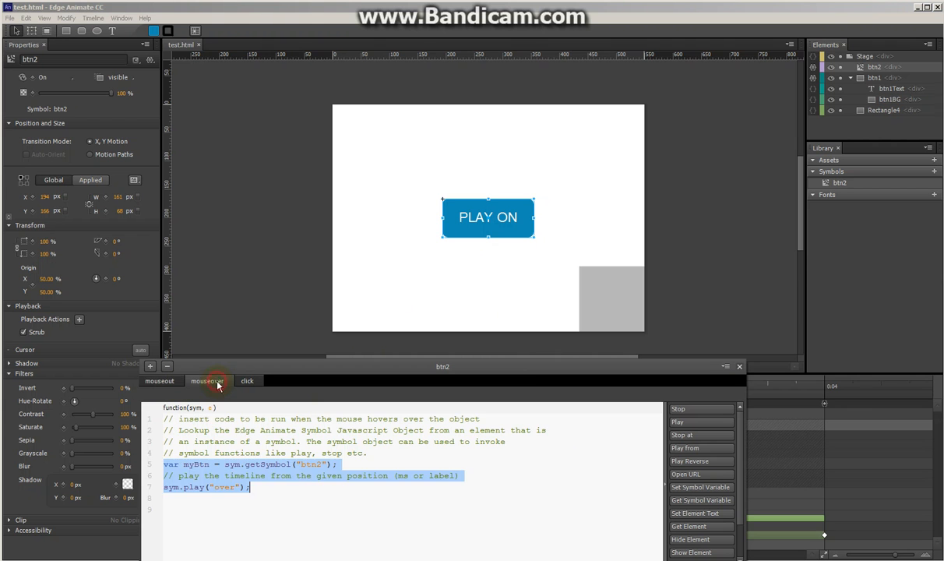
pyautogui.click(201, 495)
pyautogui.doubleClick(197, 464)
pyautogui.hotkey('ctrl', 'c')
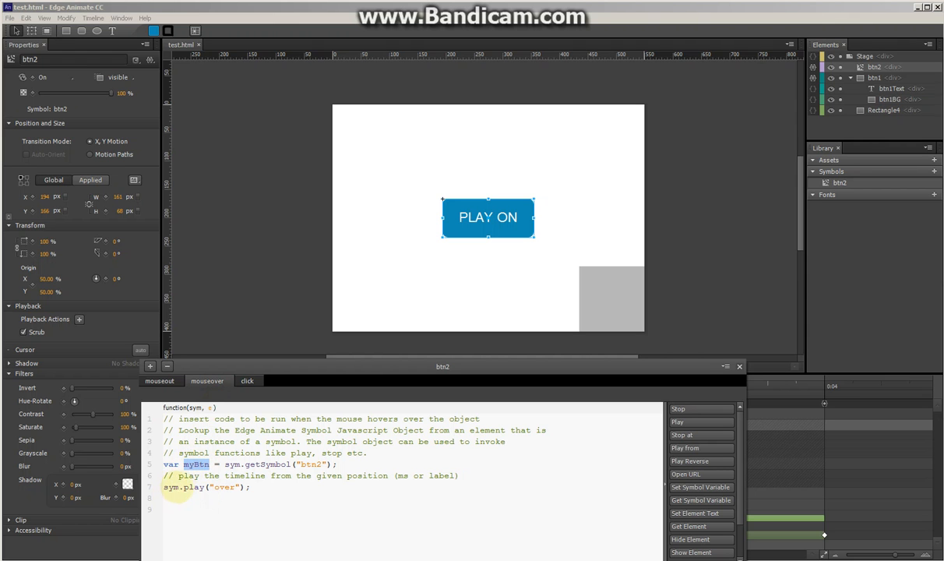
pyautogui.doubleClick(170, 487)
pyautogui.hotkey('ctrl', 'v')
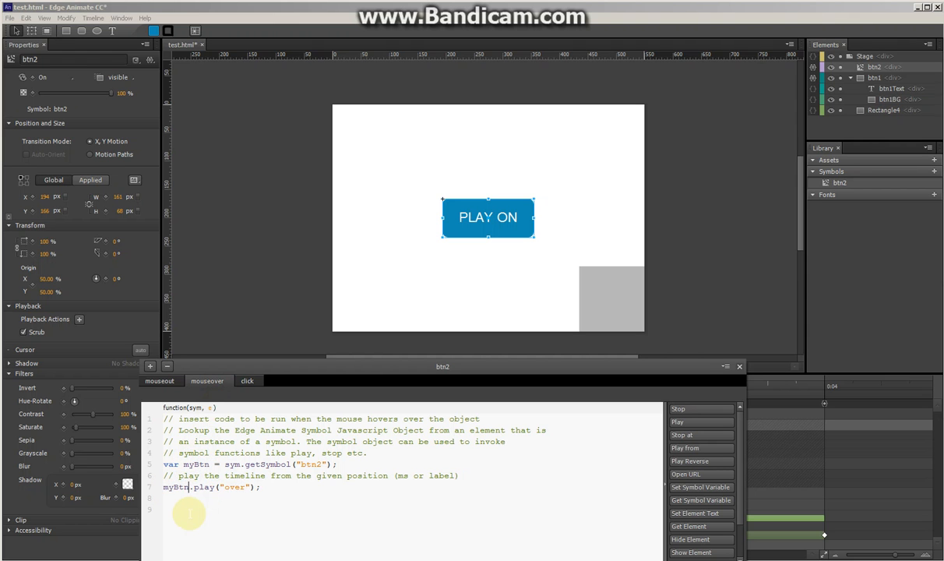
# In btn2's mouseout action, change the play line to myBtn.play("out"); and save the composition
pyautogui.click(170, 382)
pyautogui.doubleClick(174, 430)
pyautogui.write('myBtn.play("out");')
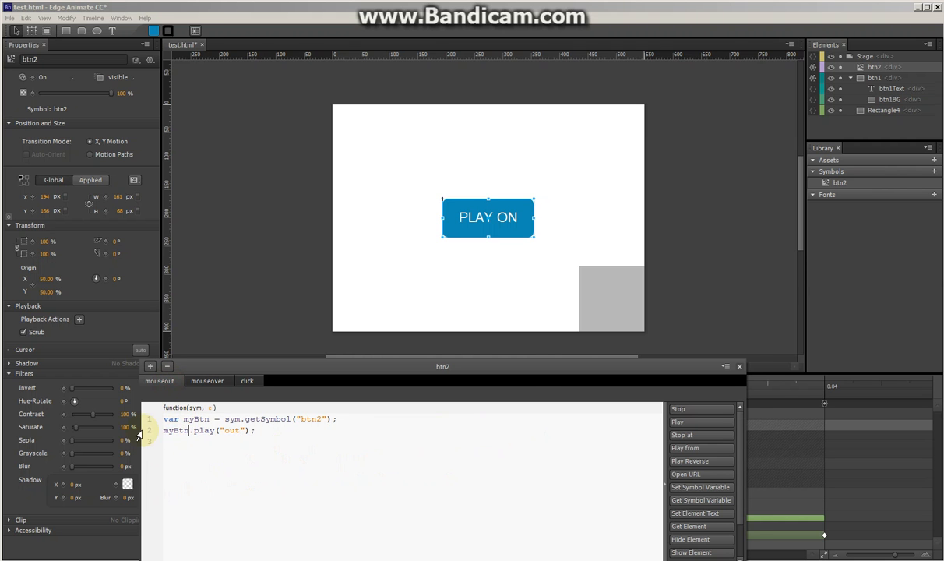
pyautogui.hotkey('ctrl', 's')
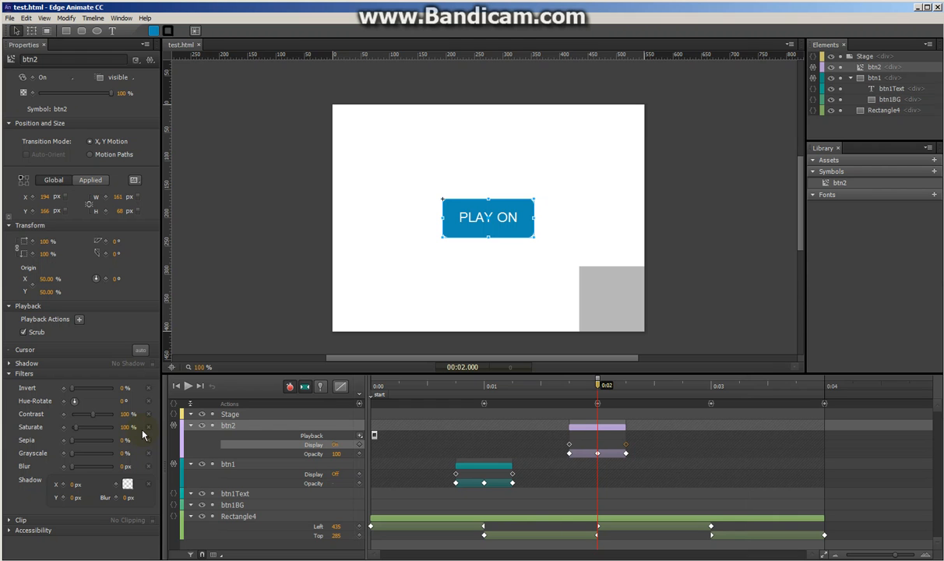
# Preview the corrected composition in the browser and run it from PLAY to test the PLAY ON button's hover animations
pyautogui.hotkey('ctrl', 'Return')
pyautogui.click(40, 14)
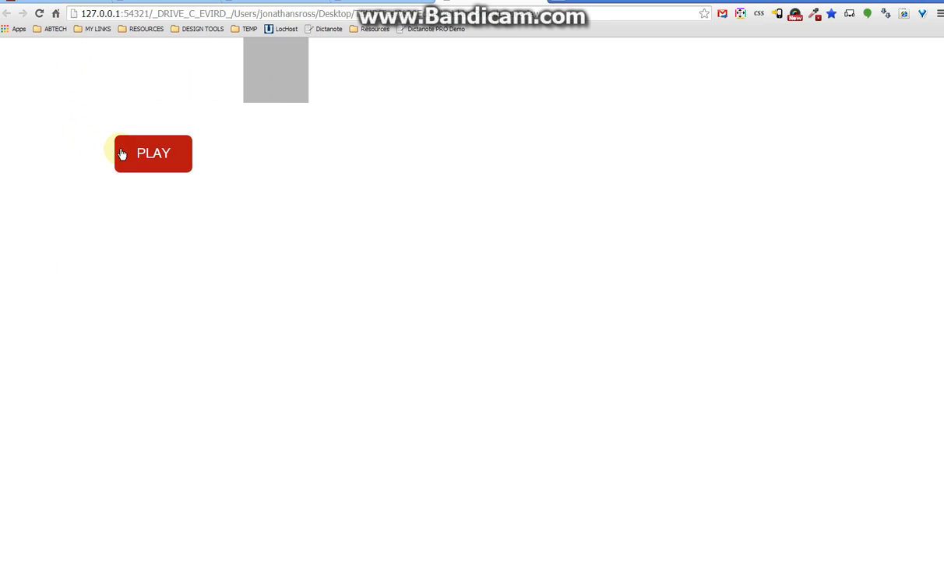
pyautogui.click(121, 156)
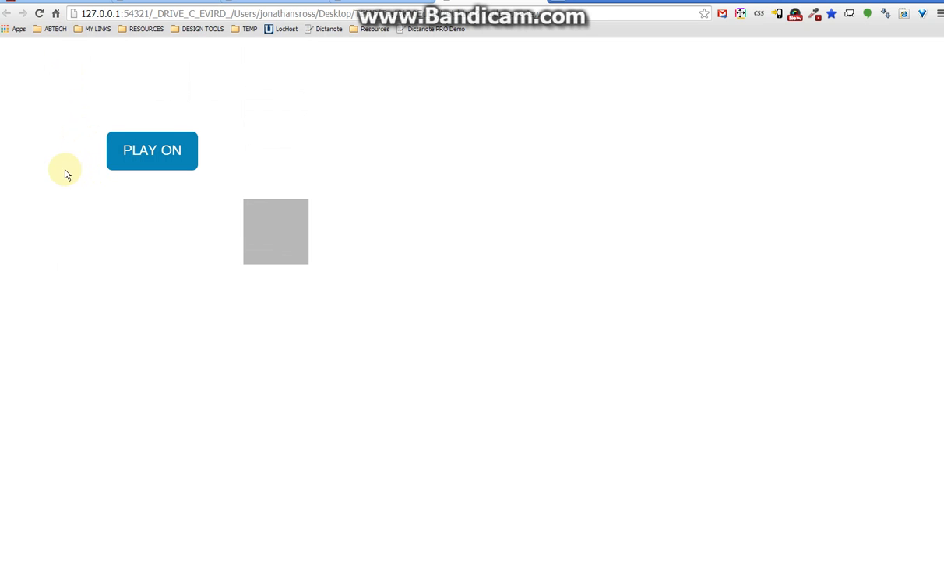
# Return to Edge Animate and set the cursor of the PLAY ON button btn2 to pointer
pyautogui.click(574, 559)
pyautogui.click(475, 218)
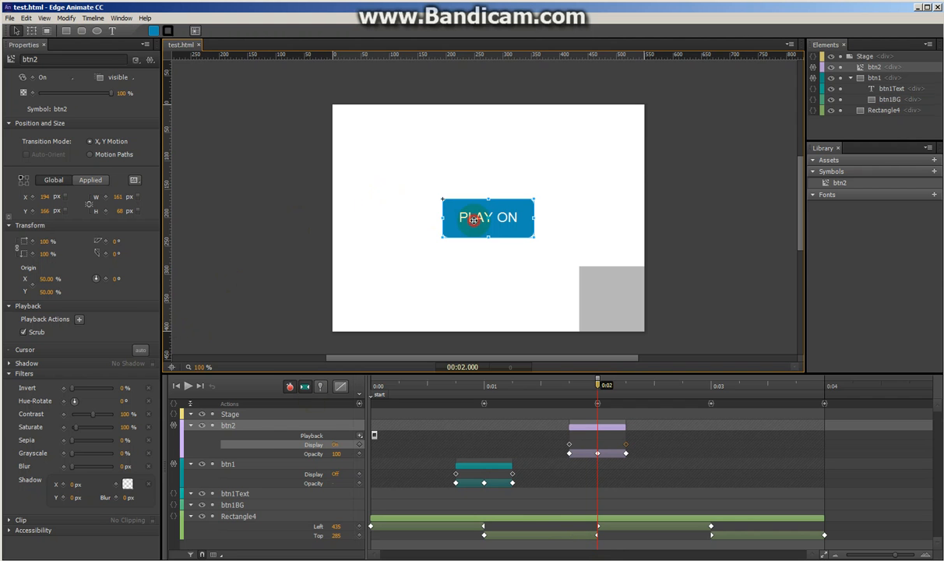
pyautogui.click(140, 350)
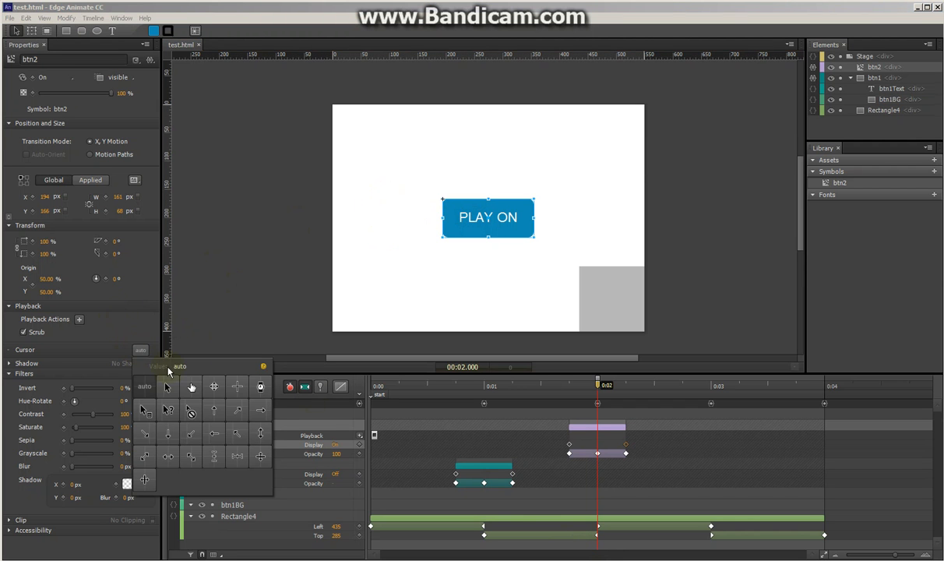
pyautogui.click(191, 387)
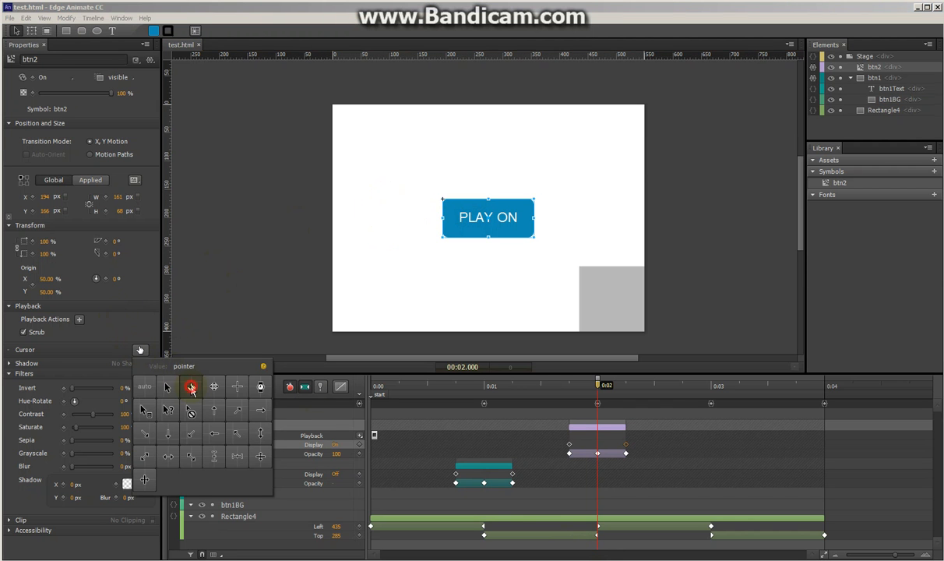
pyautogui.click(246, 282)
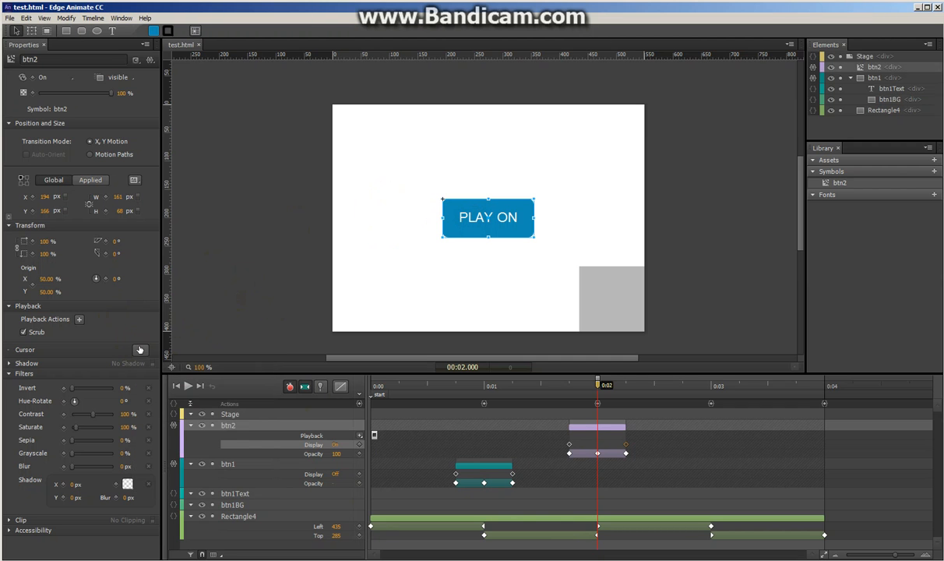
# Preview the composition in the browser again, reload it, and start the animation with the PLAY button
pyautogui.hotkey('ctrl', 'Return')
pyautogui.click(38, 15)
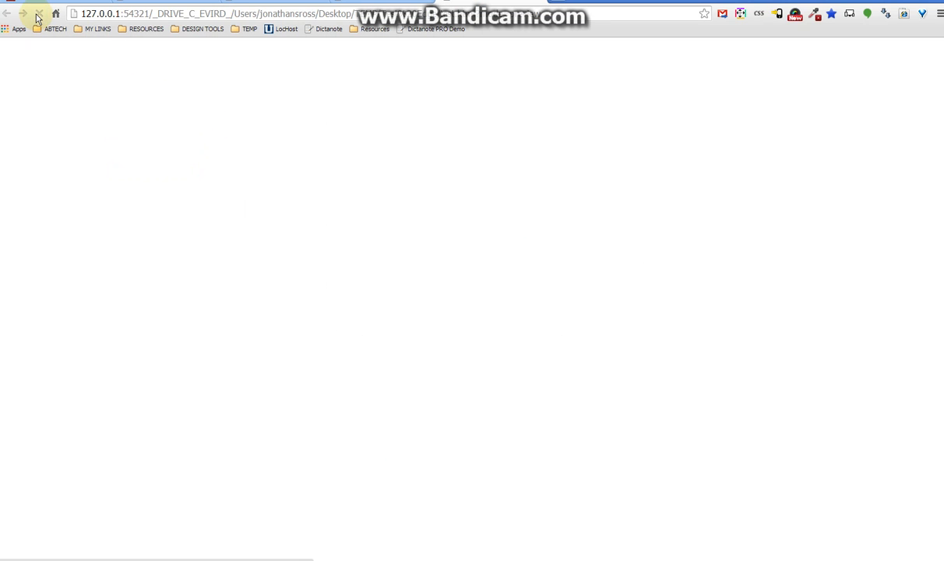
pyautogui.click(122, 158)
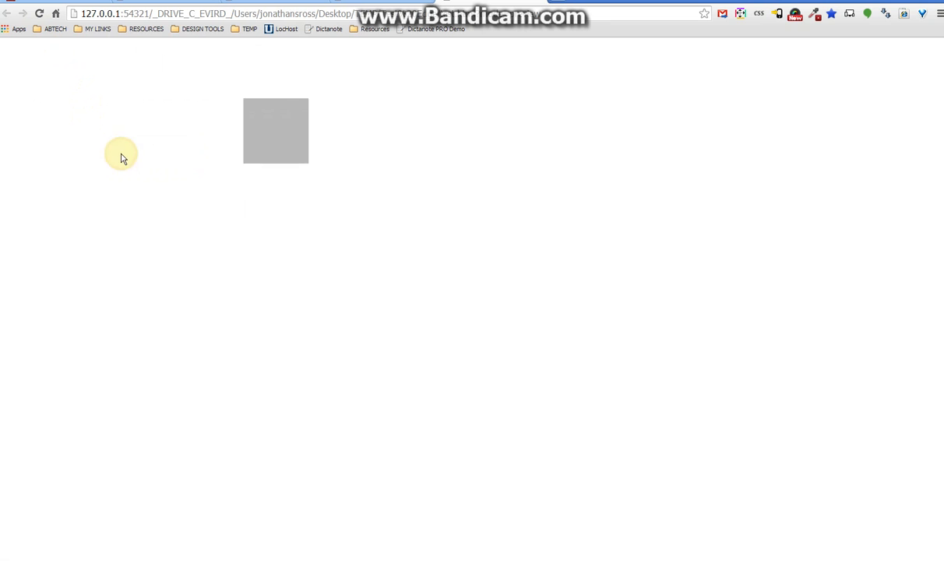